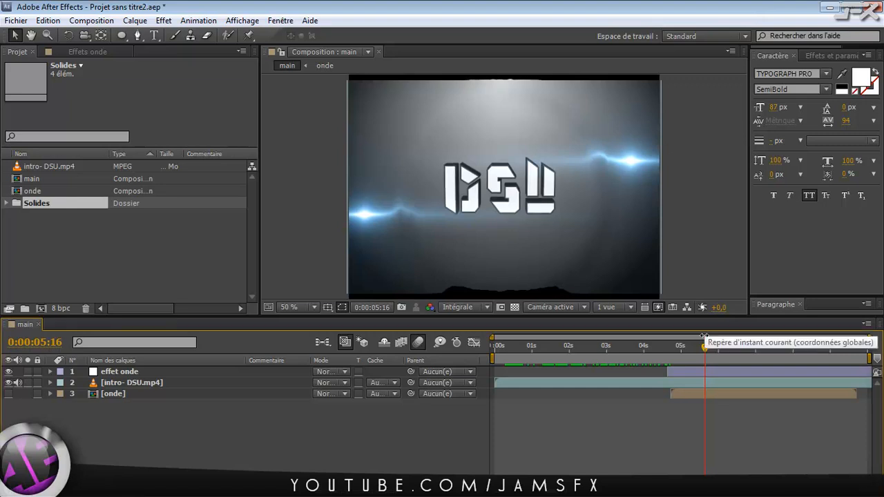
Step: Review the wave effect around 4:18 in the main composition, and return the playhead to the start
drag(705, 340, 673, 353)
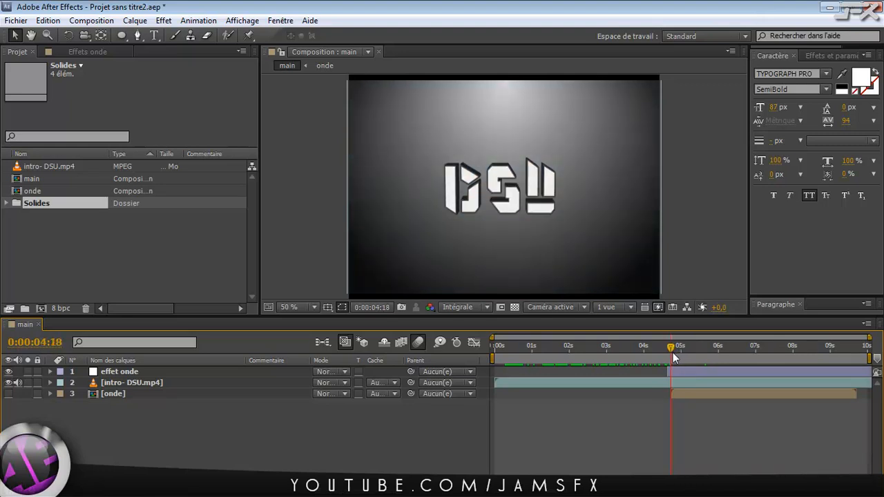
drag(675, 357, 676, 357)
drag(673, 353, 491, 358)
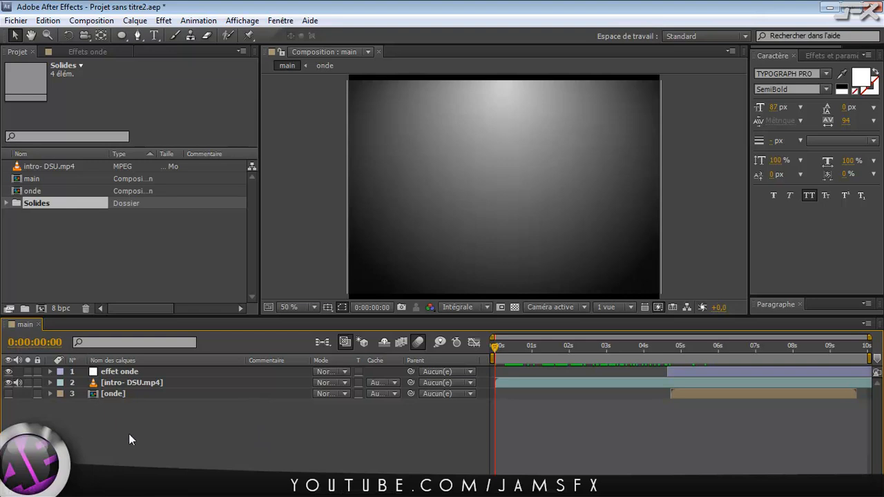
Step: Delete the effet onde, intro- DSU.mp4 and onde layers from the main composition
drag(115, 410, 84, 370)
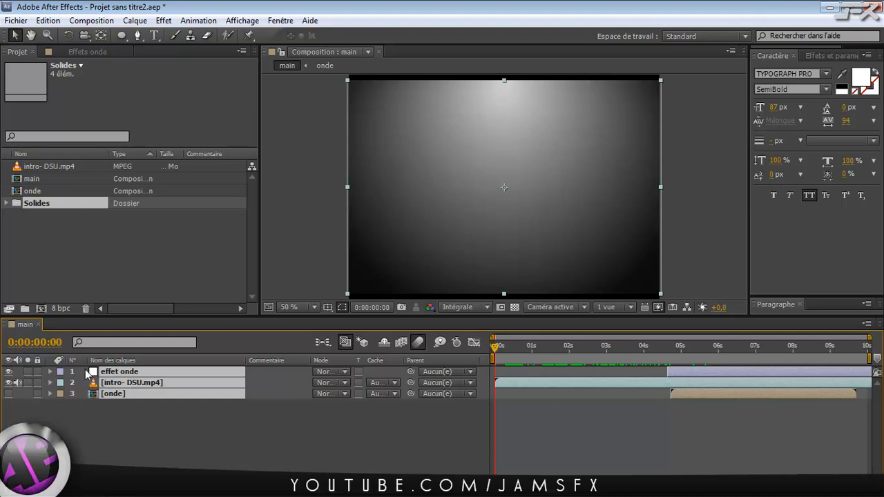
key(Delete)
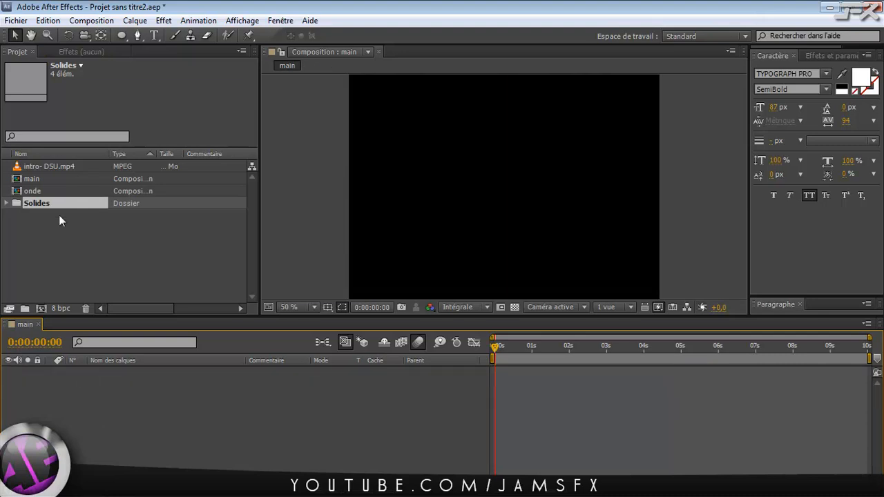
click(53, 237)
Step: Delete the main and onde compositions and the Solides folder from the project, keeping only the intro footage
click(28, 179)
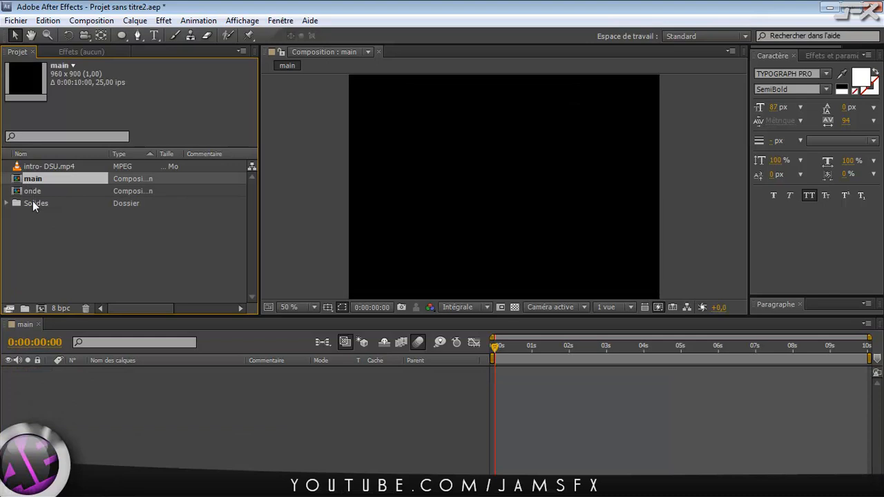
shift+click(33, 194)
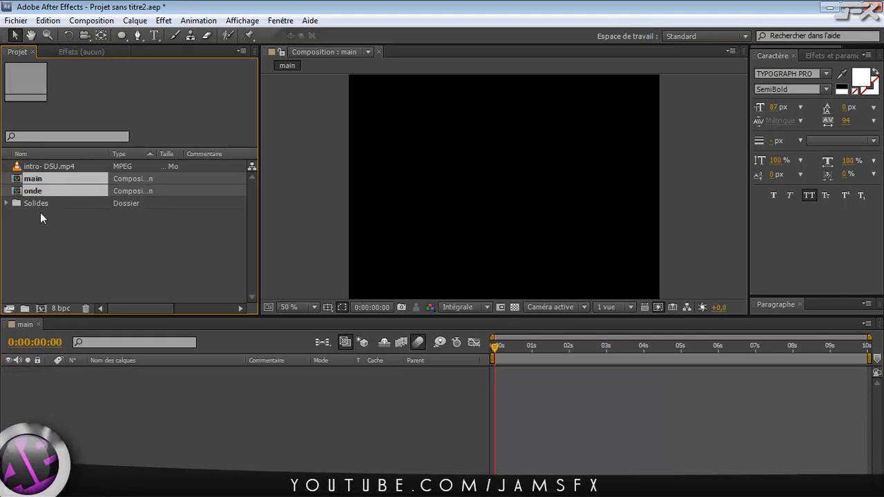
key(Delete)
click(502, 270)
click(42, 182)
key(Delete)
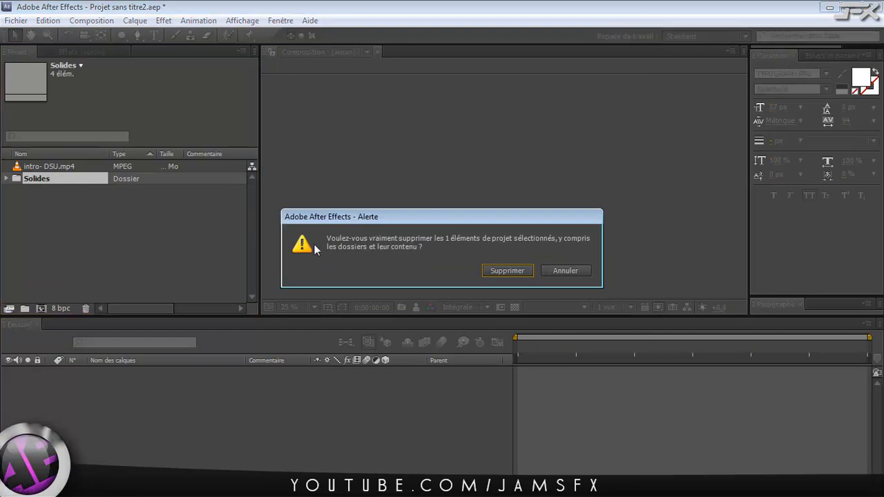
key(Return)
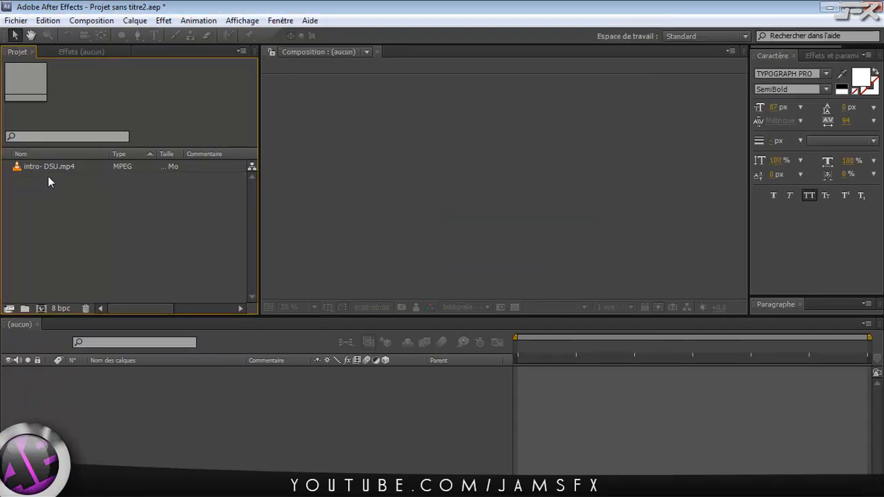
Step: Create a composition named main, 960 x 900 px at 25 fps, with a duration of 13 seconds
click(50, 169)
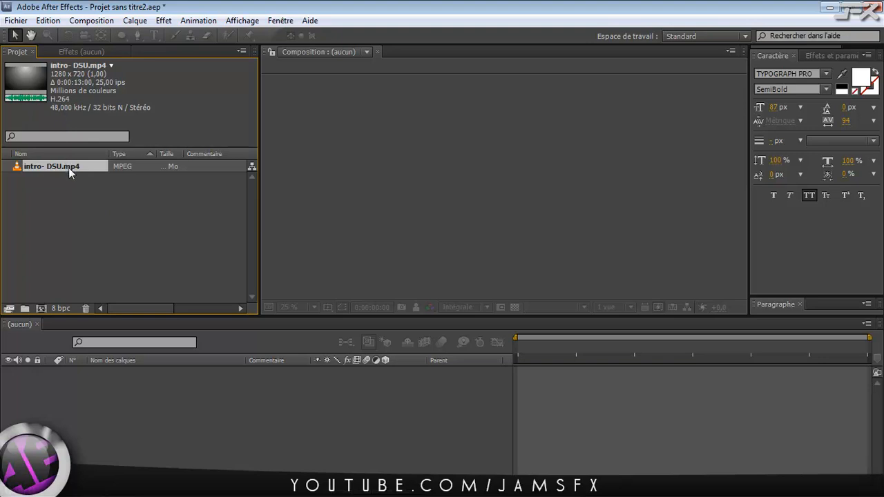
click(75, 190)
key(ctrl+n)
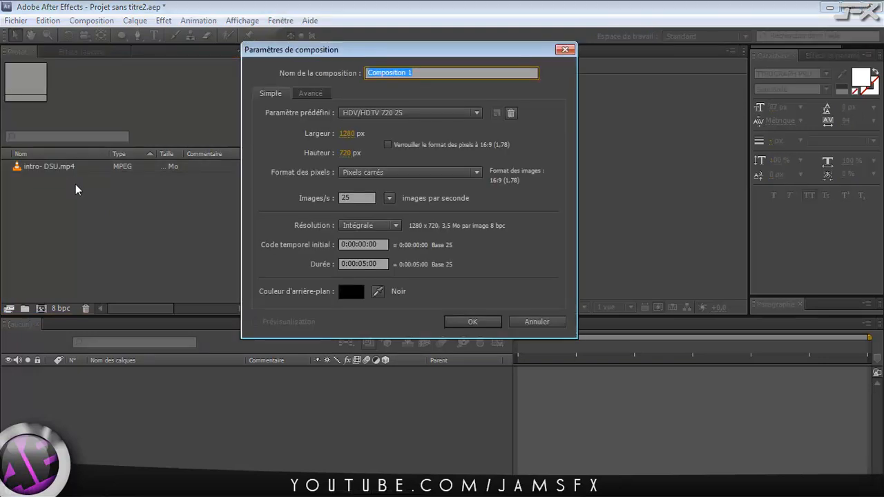
text(main)
click(346, 133)
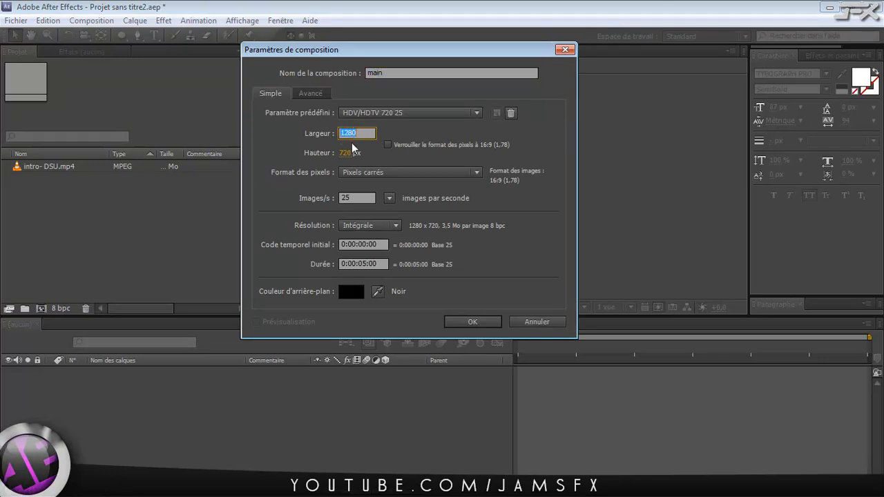
text(960)
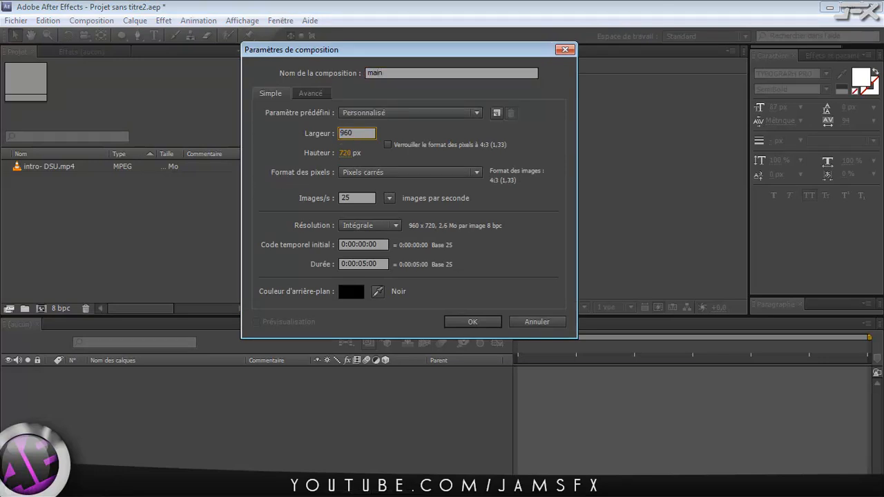
click(352, 145)
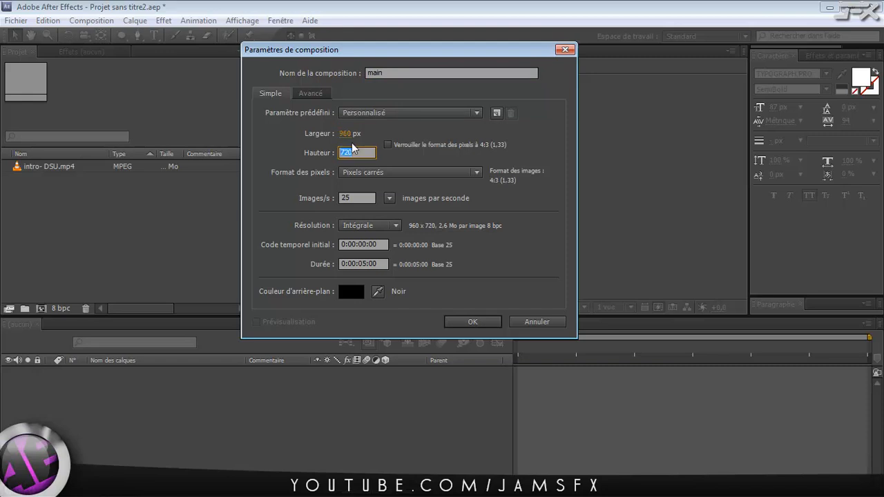
text(900)
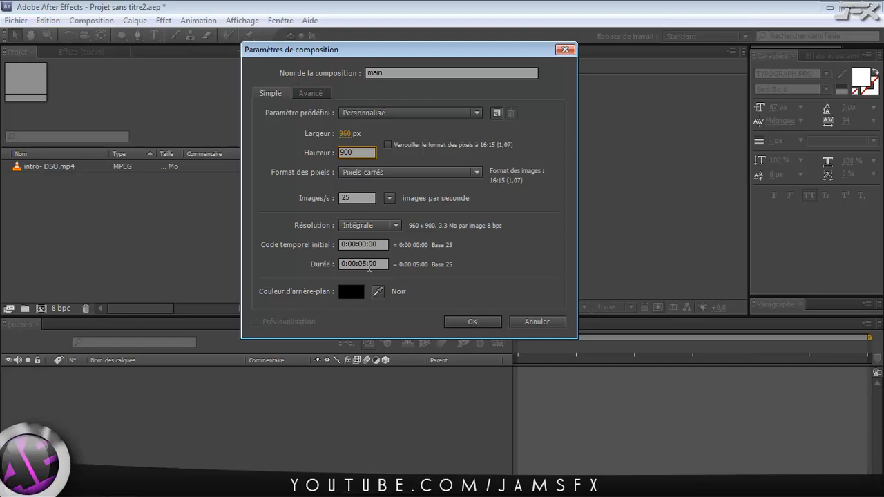
click(369, 265)
drag(368, 264, 359, 262)
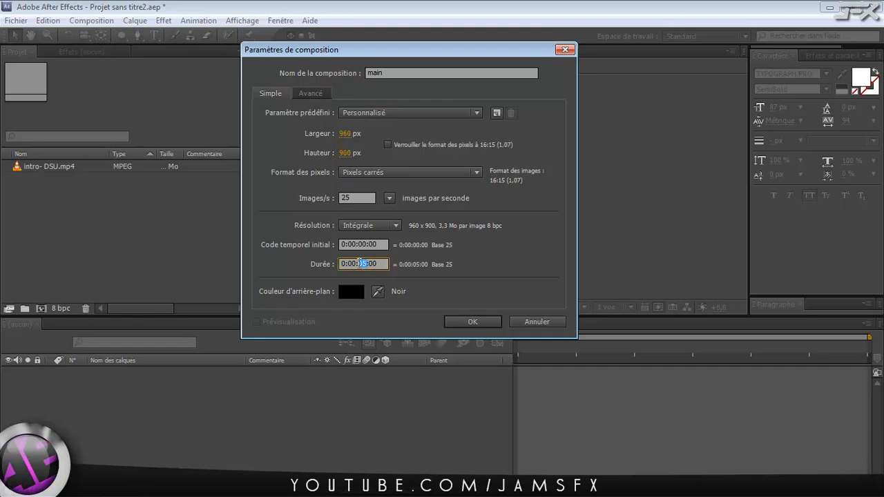
text(13)
click(473, 322)
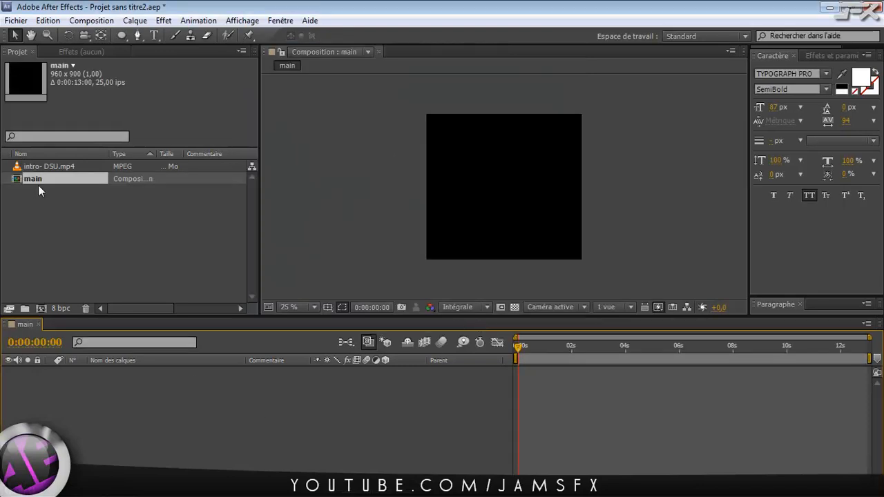
Step: Add the intro- DSU.mp4 footage as a layer in the main composition
click(43, 166)
drag(42, 166, 53, 423)
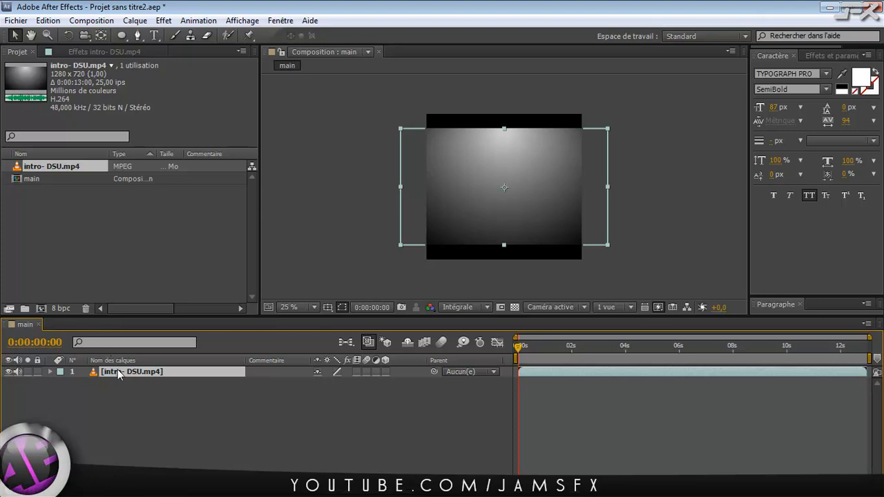
click(58, 178)
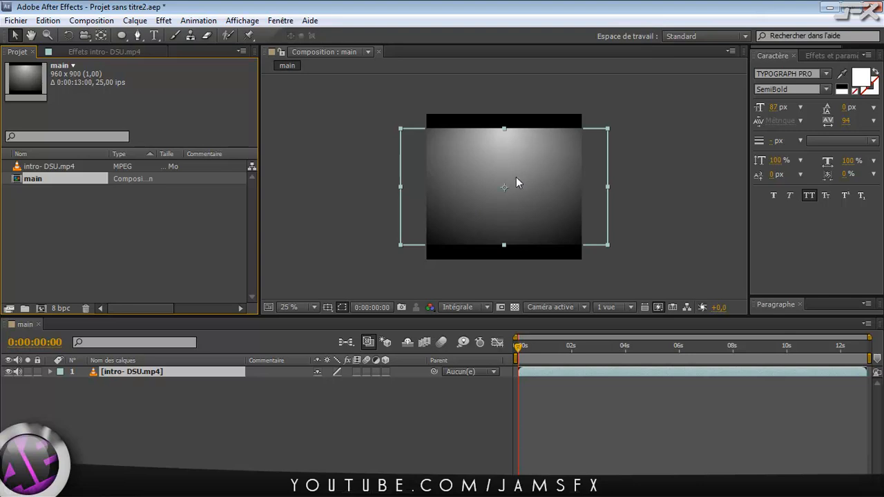
scroll(519, 202, up, 2)
scroll(518, 203, down, 2)
scroll(518, 199, up, 2)
scroll(517, 200, down, 2)
scroll(509, 227, up, 2)
scroll(509, 227, down, 2)
key(ctrl+shift+a)
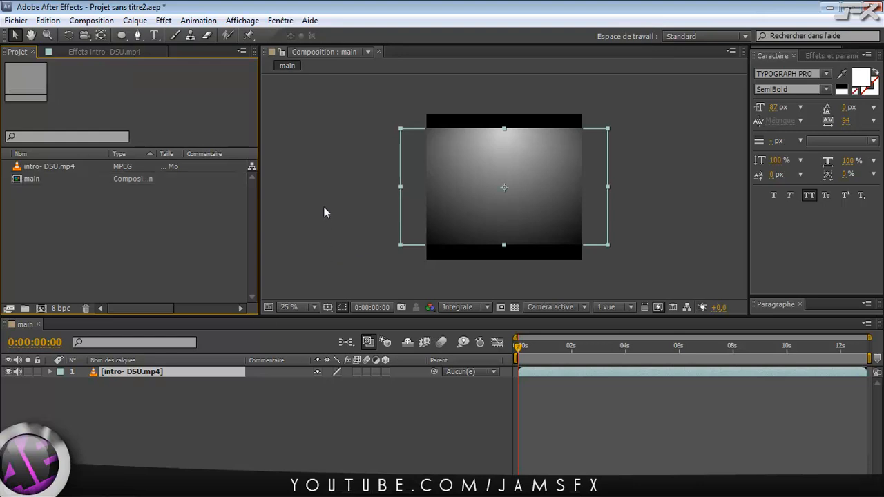
Step: Create a second composition named onde, 960 x 900 px, with a duration of 3 seconds
click(131, 420)
key(ctrl+n)
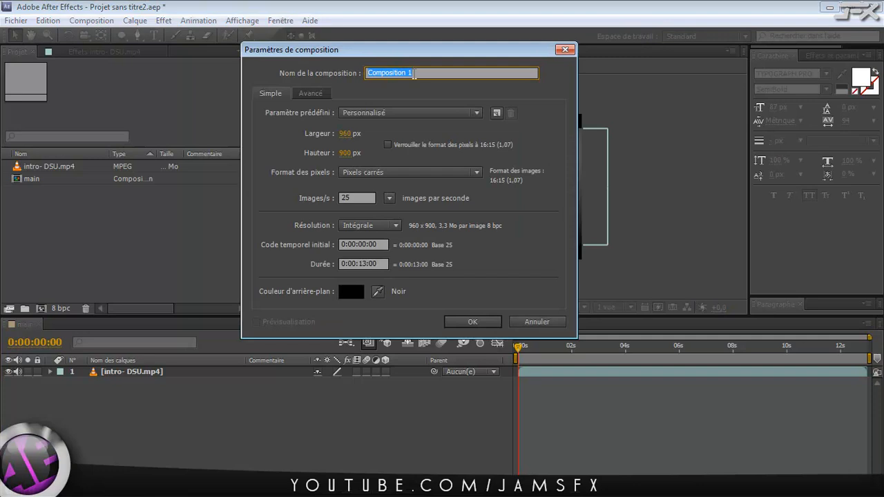
text(onde)
key(Tab)
key(Tab)
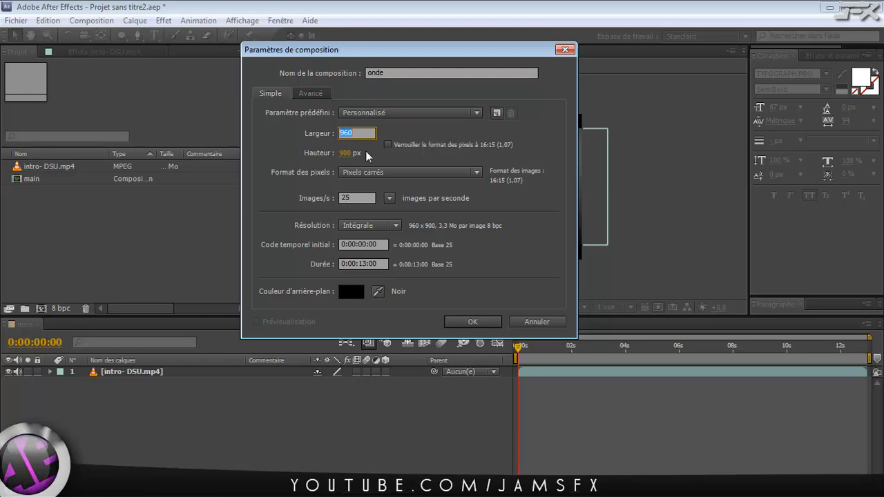
click(345, 158)
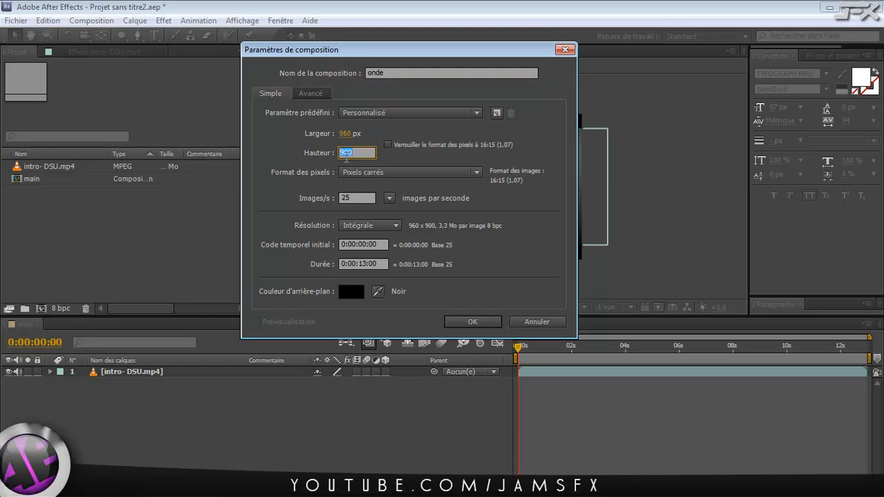
text(900)
double_click(362, 264)
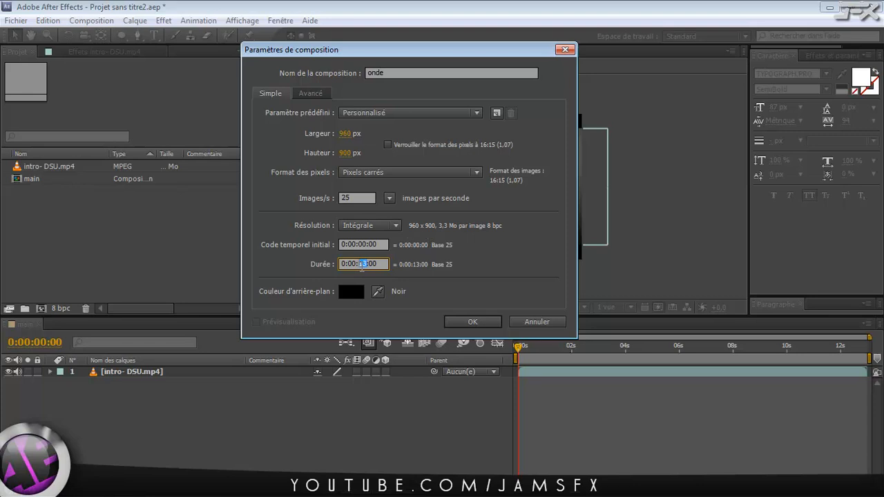
text(3)
click(461, 323)
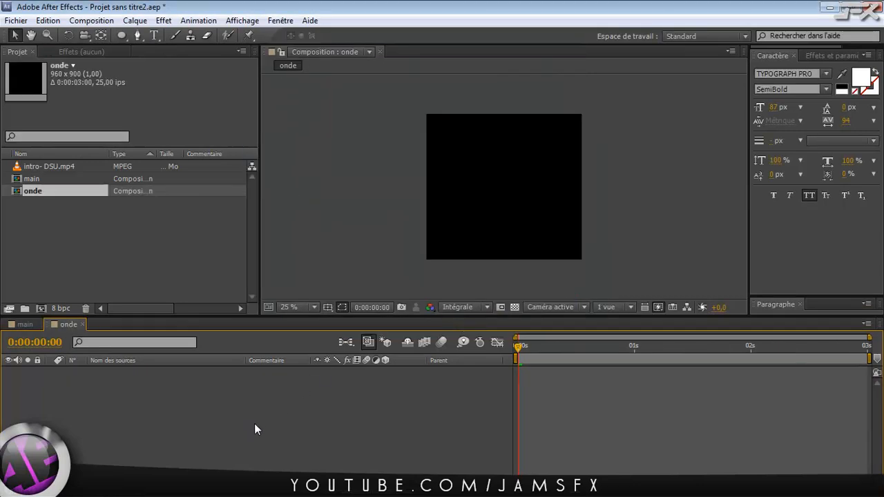
Step: Add a white solid layer named onde, 960 x 900 px, to the onde composition
key(ctrl+y)
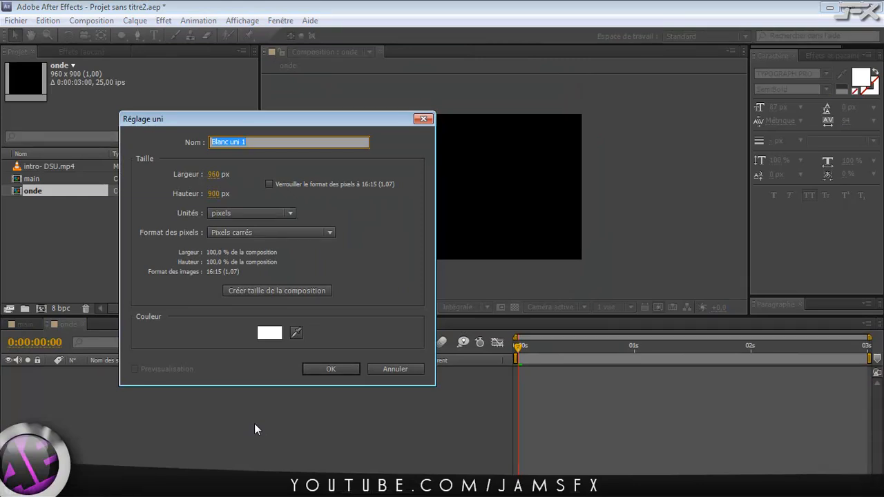
text(onde)
key(Return)
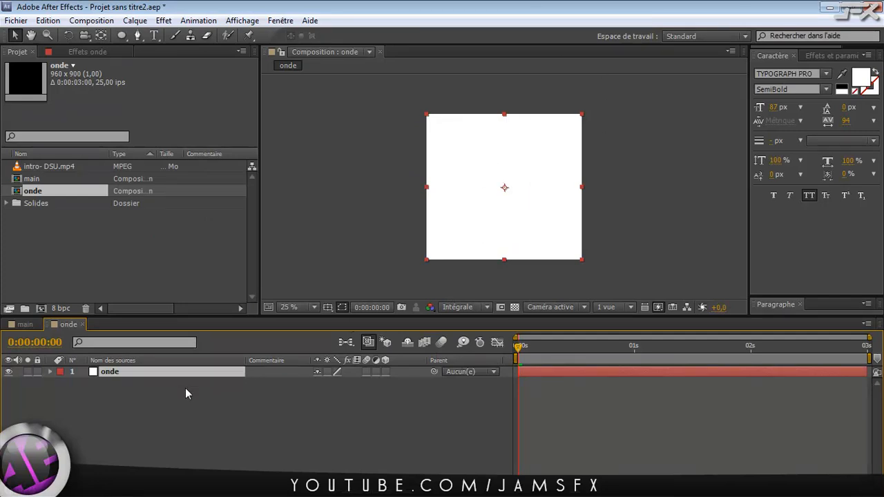
click(123, 36)
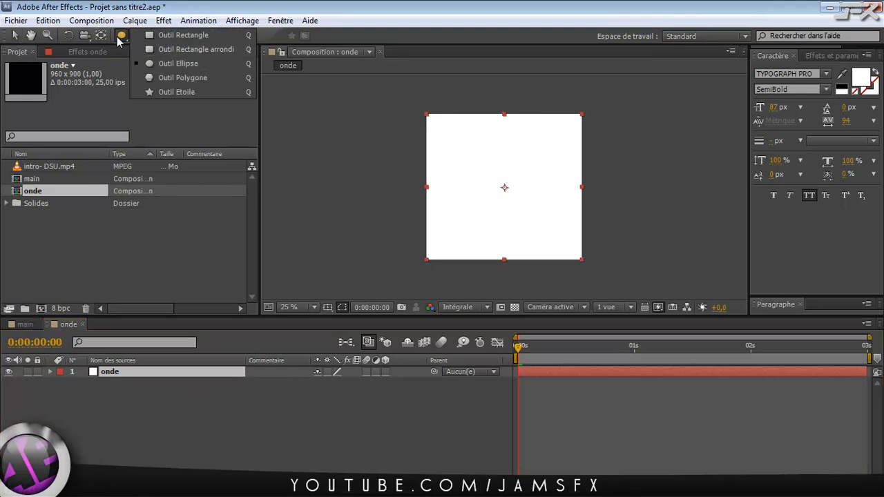
click(179, 64)
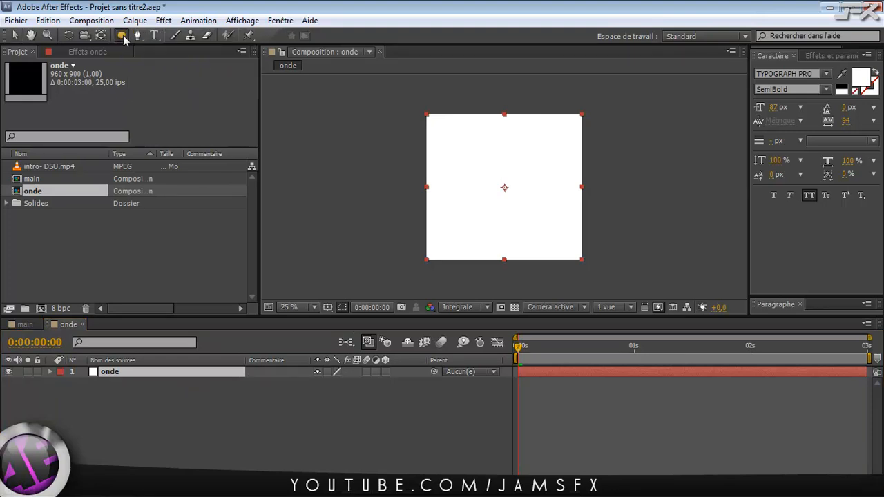
double_click(122, 38)
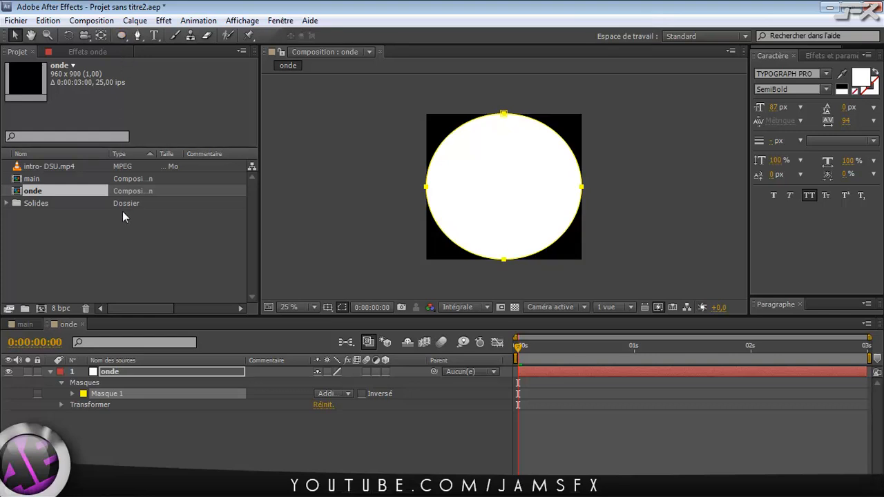
key(ctrl+z)
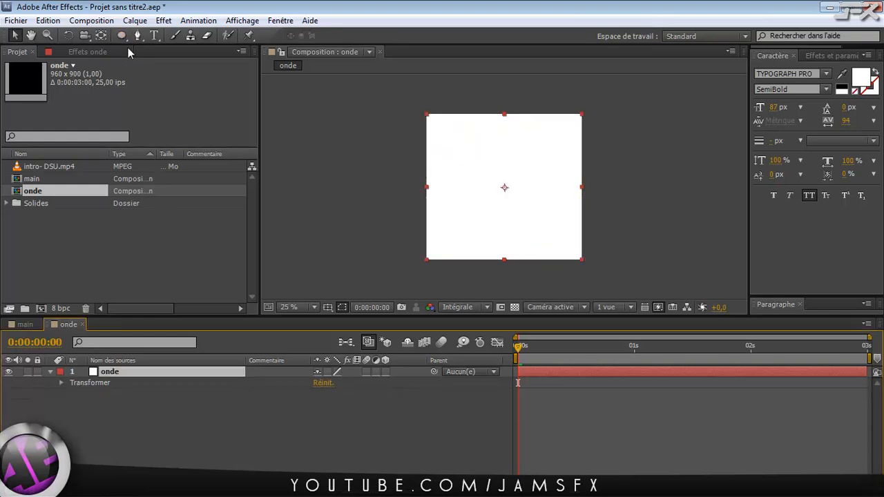
Step: Add an elliptical mask that fills the full extent of the white onde solid
click(122, 37)
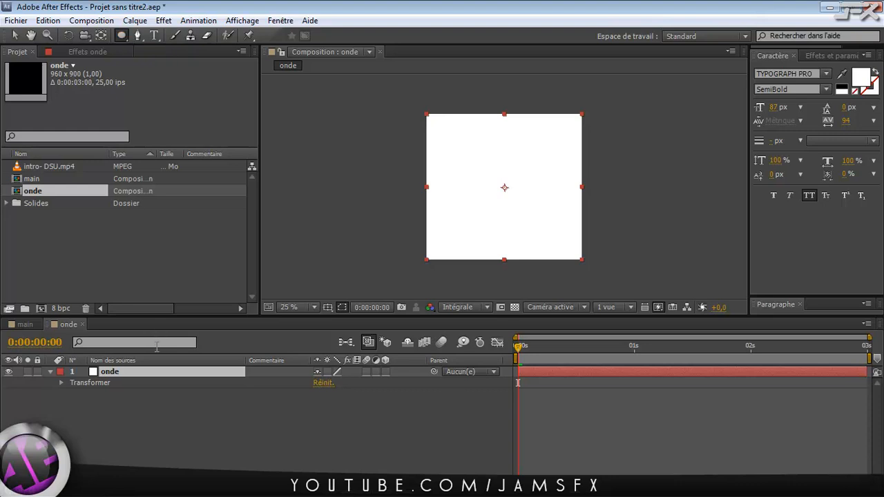
click(154, 421)
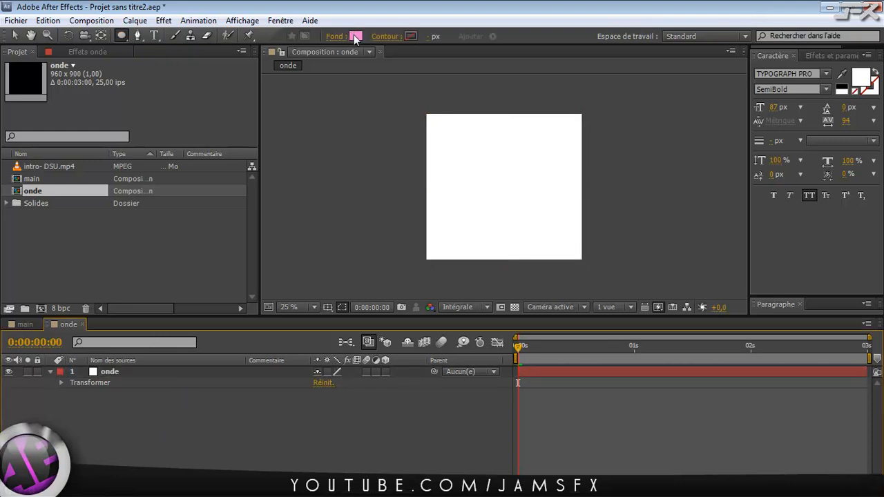
click(145, 371)
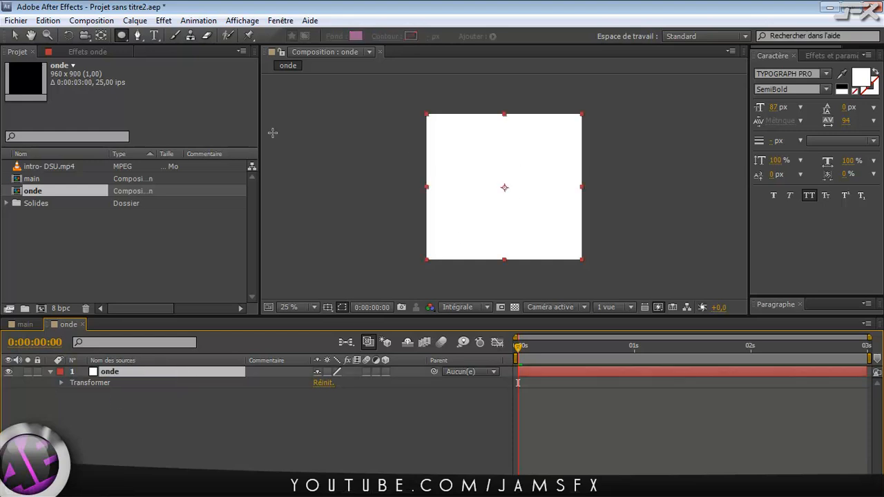
double_click(123, 36)
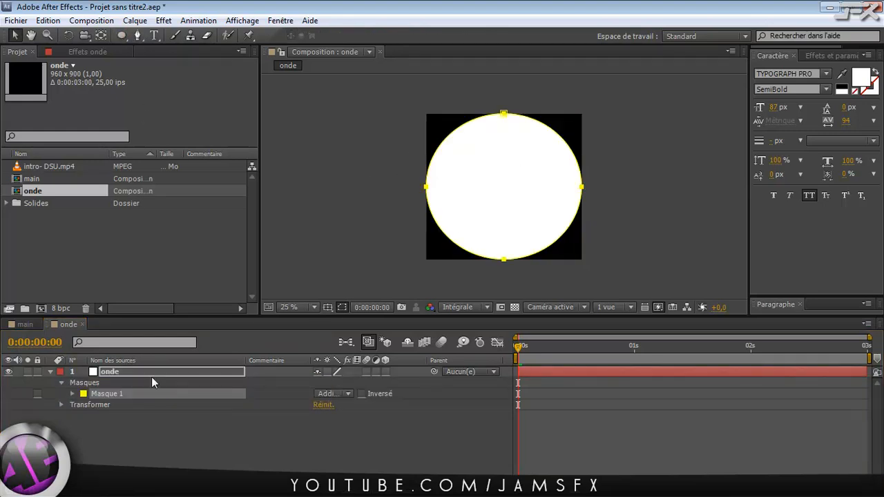
click(135, 431)
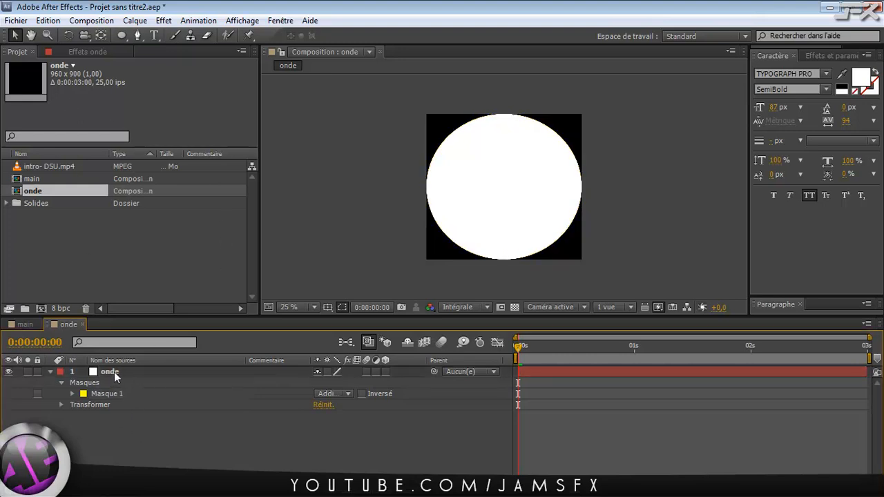
Step: Try adding a full-size ellipse with no layer selected, and delete the resulting shape layer
key(ctrl+z)
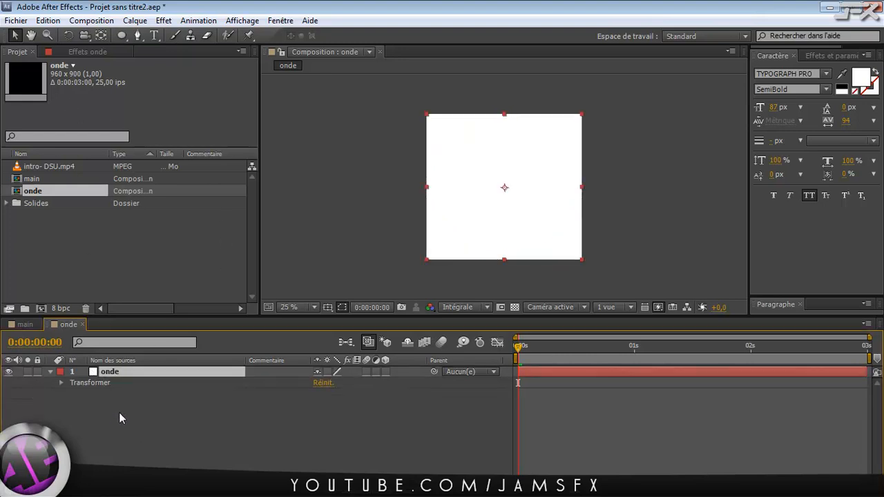
click(147, 404)
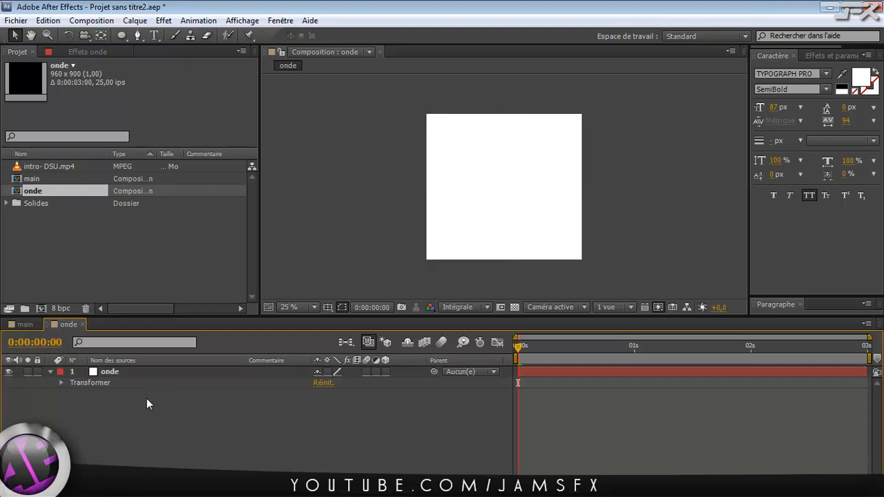
click(123, 35)
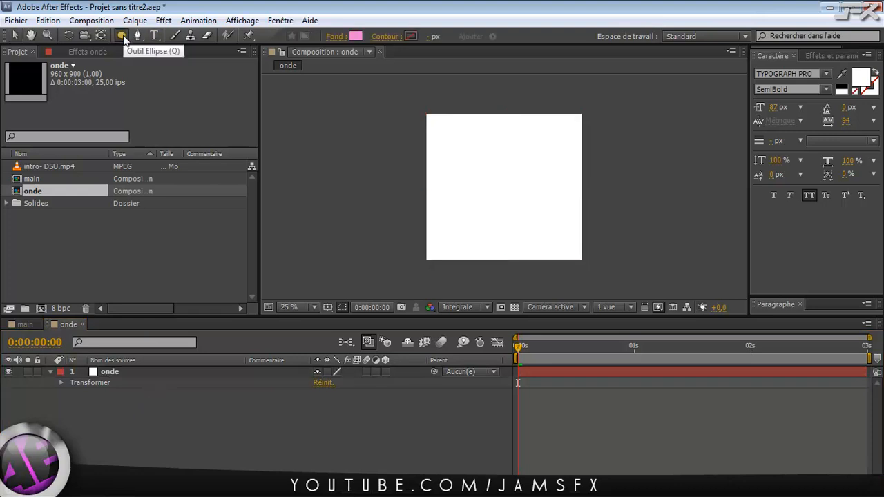
double_click(123, 34)
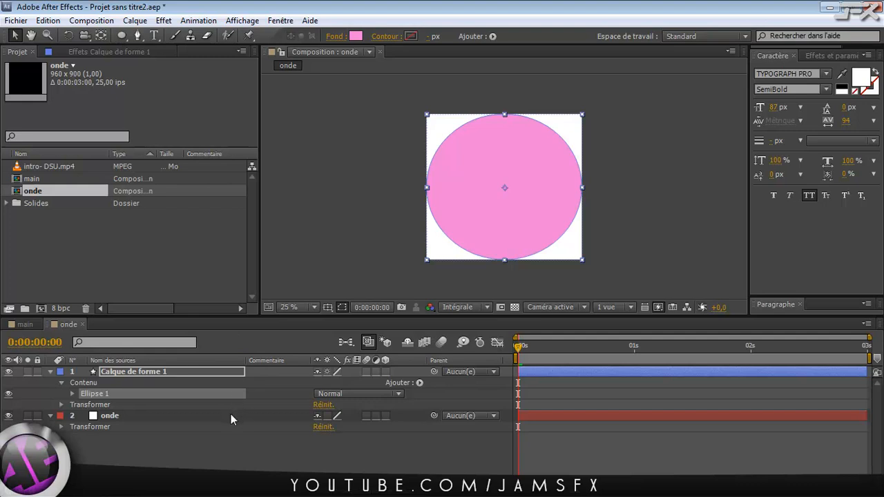
key(Delete)
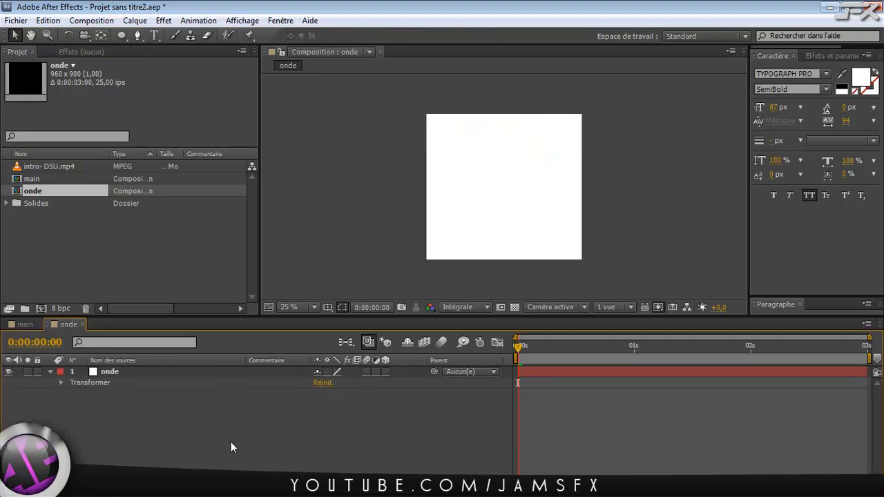
Step: Add a full-size elliptical mask to the onde solid and keyframe its expansion at -437 pixels at 0:00:00:00
click(152, 371)
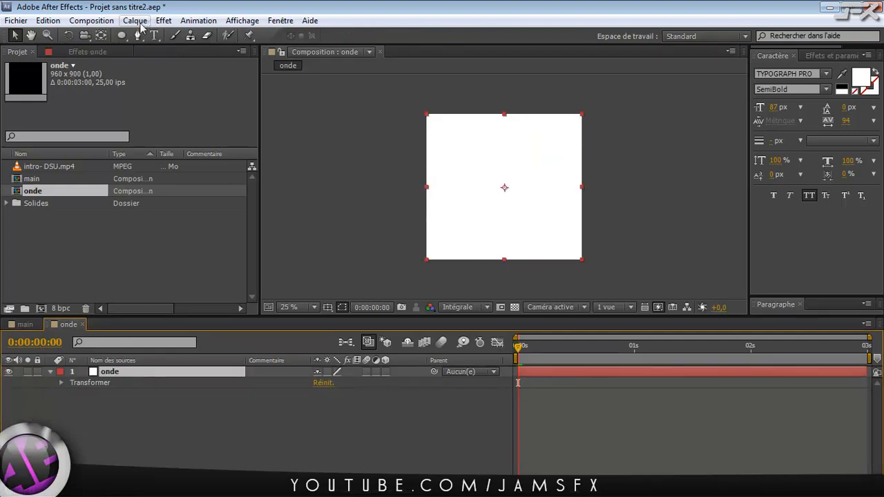
double_click(123, 35)
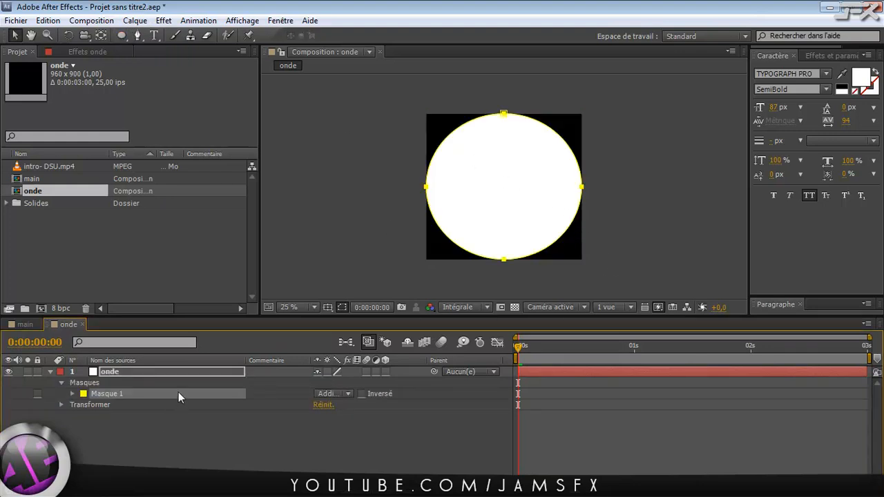
click(72, 394)
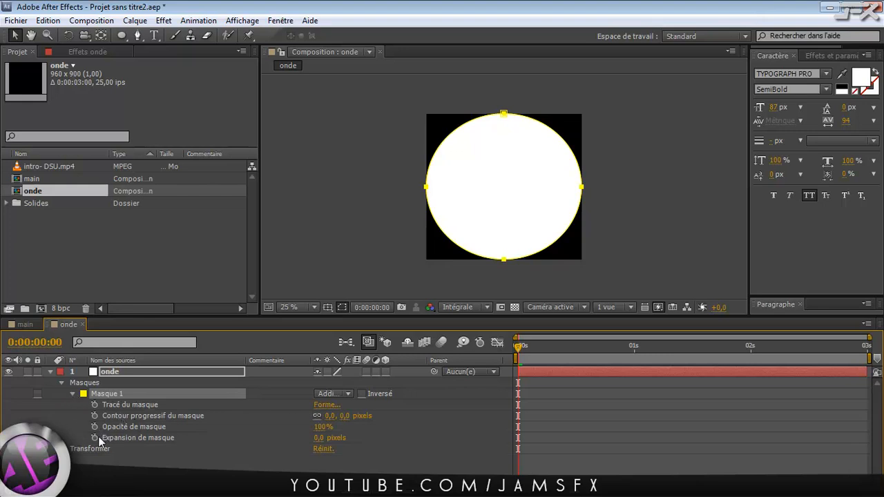
drag(518, 348, 515, 348)
click(94, 438)
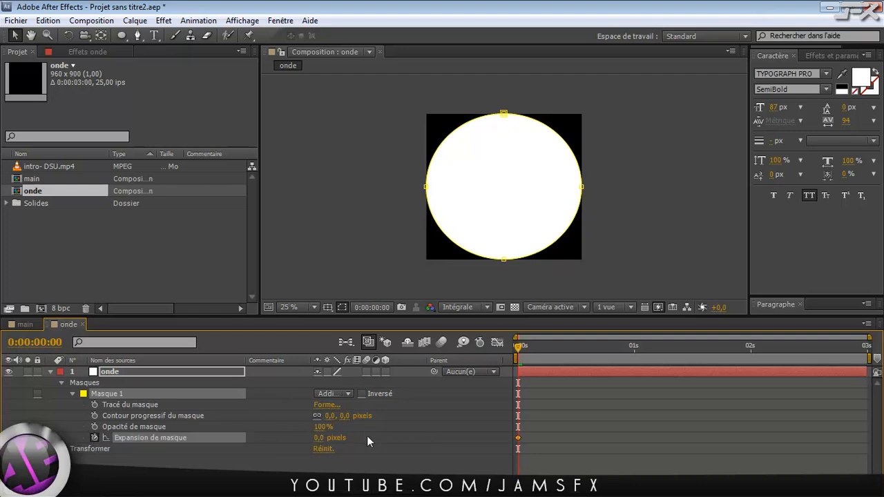
drag(323, 442, 117, 440)
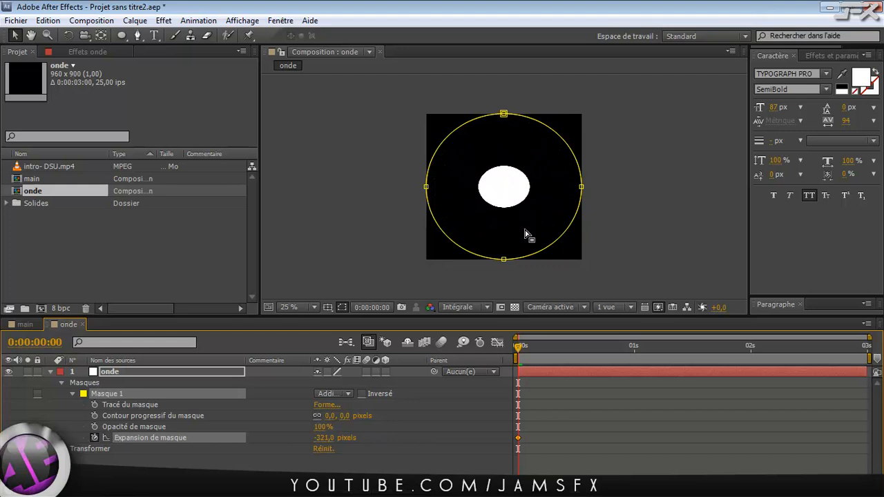
key(period)
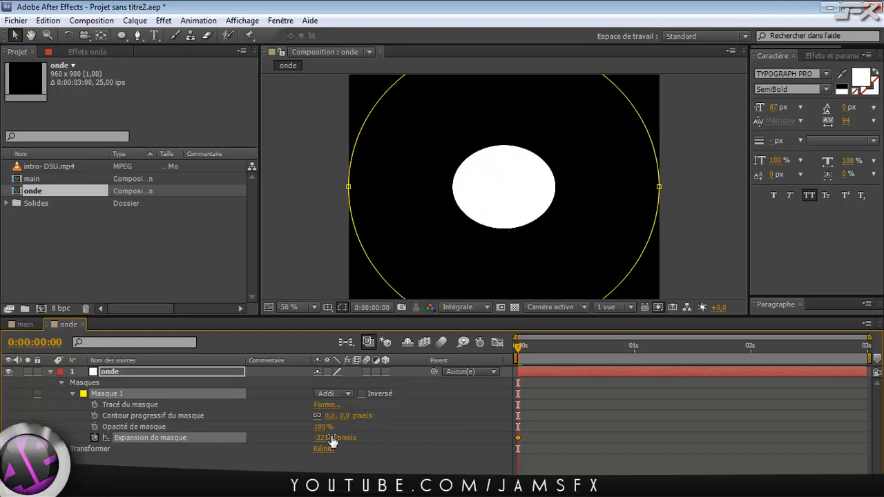
drag(328, 441, 255, 438)
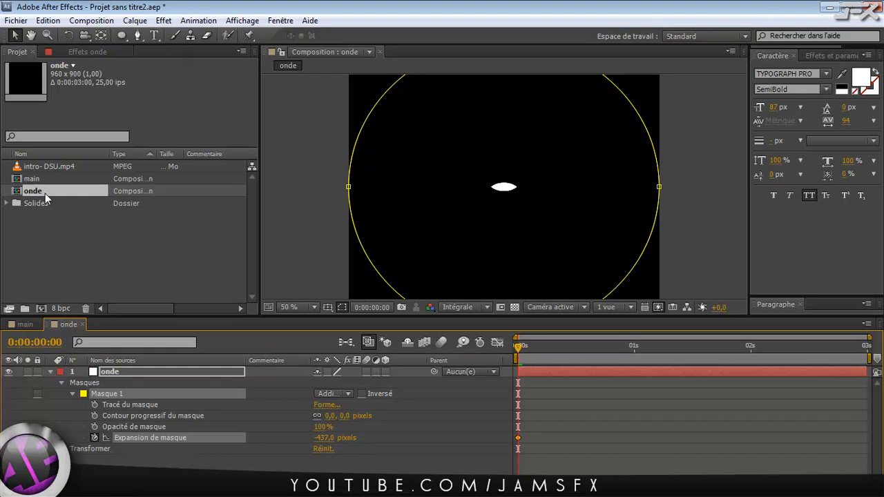
Step: Delete the onde solid layer from the onde composition
click(99, 230)
click(69, 325)
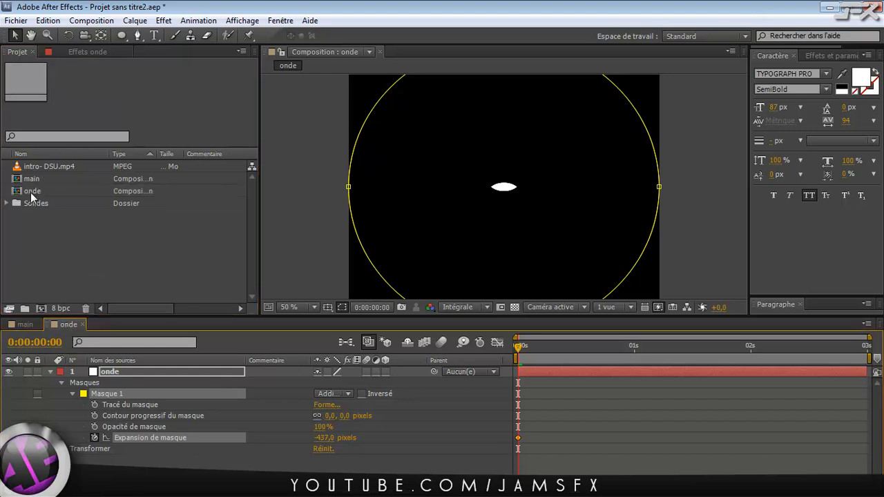
click(159, 371)
key(Delete)
Step: Change the onde composition's height to 960 px in its composition settings
click(31, 191)
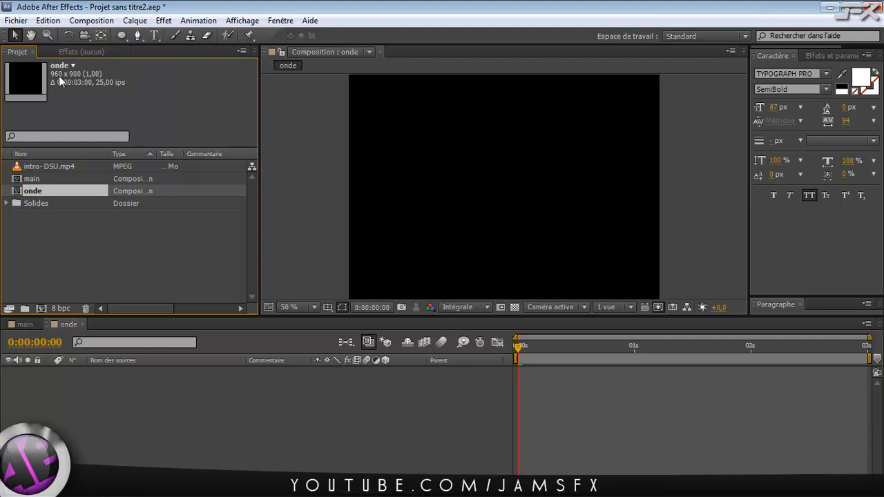
click(31, 179)
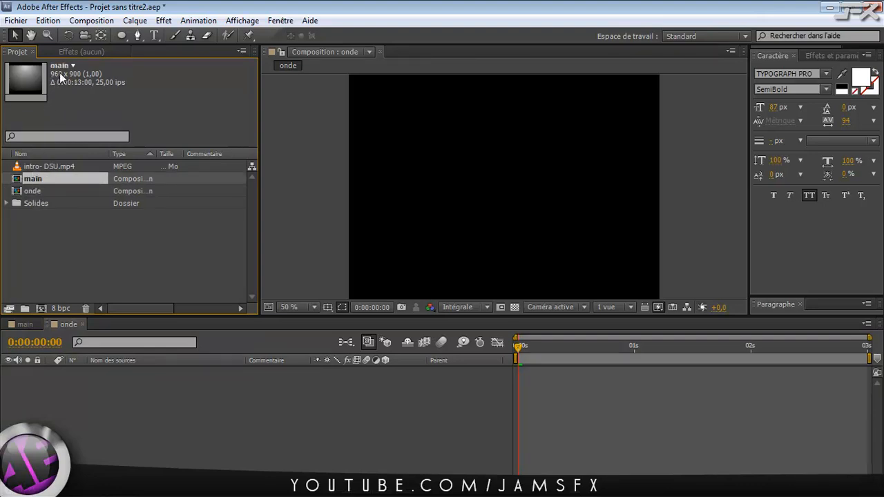
click(40, 192)
right_click(39, 192)
click(54, 200)
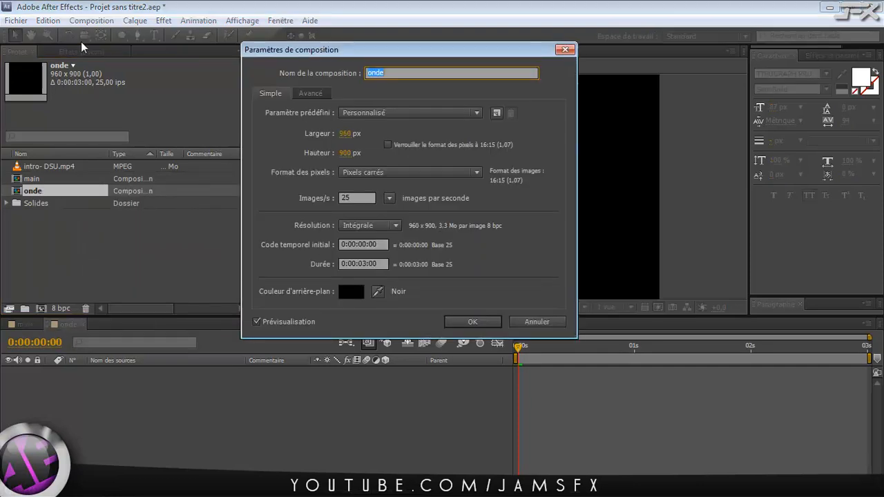
double_click(345, 152)
text(960)
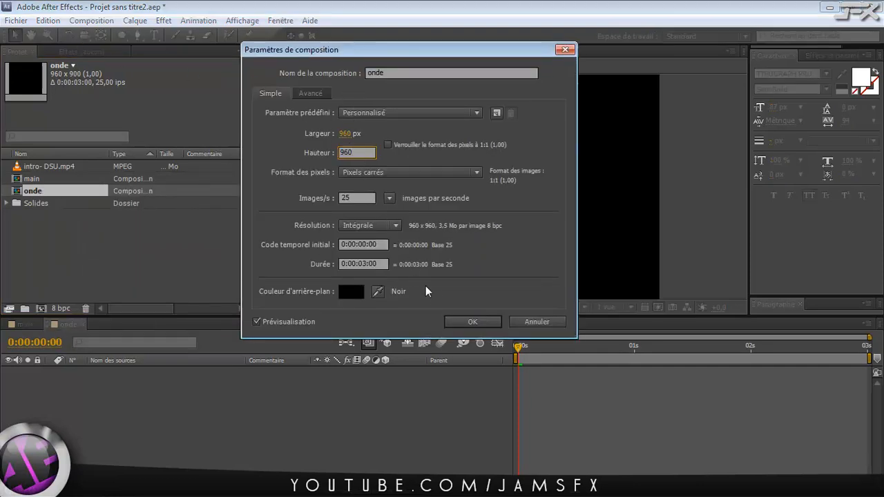
click(473, 322)
Step: Add a white solid matching the onde composition's size, 960 x 960 px
click(124, 380)
key(ctrl+y)
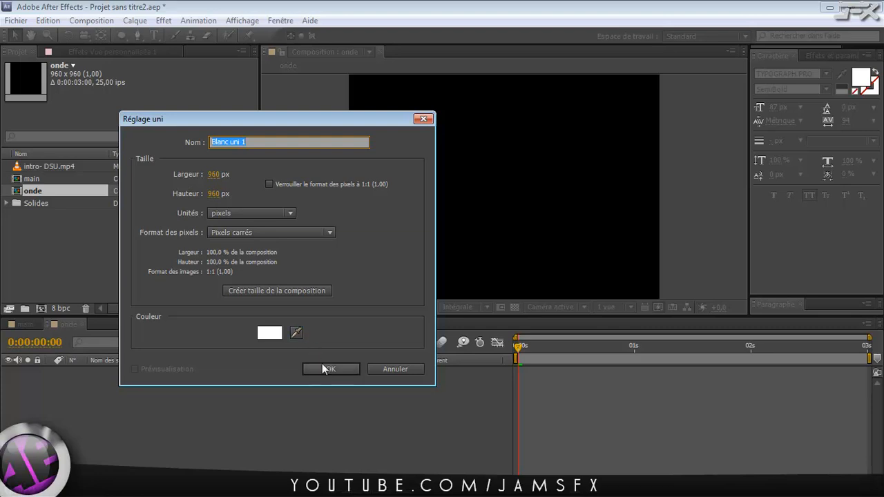
click(309, 294)
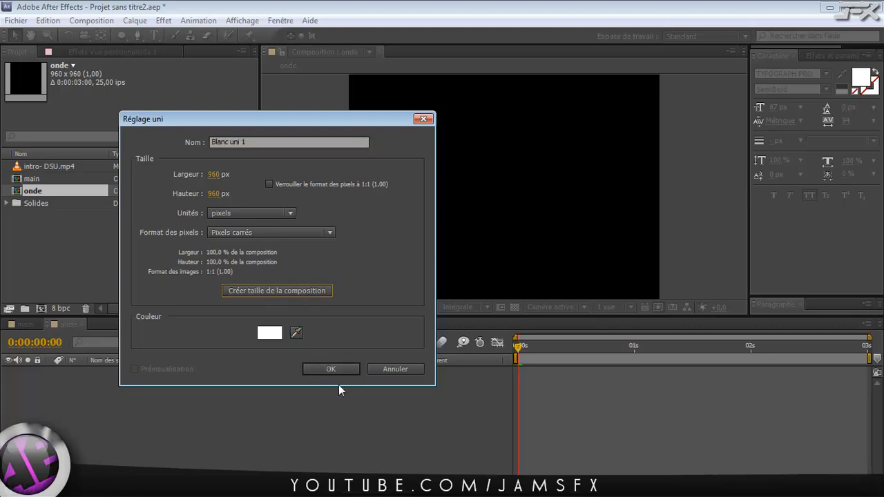
click(338, 372)
click(167, 380)
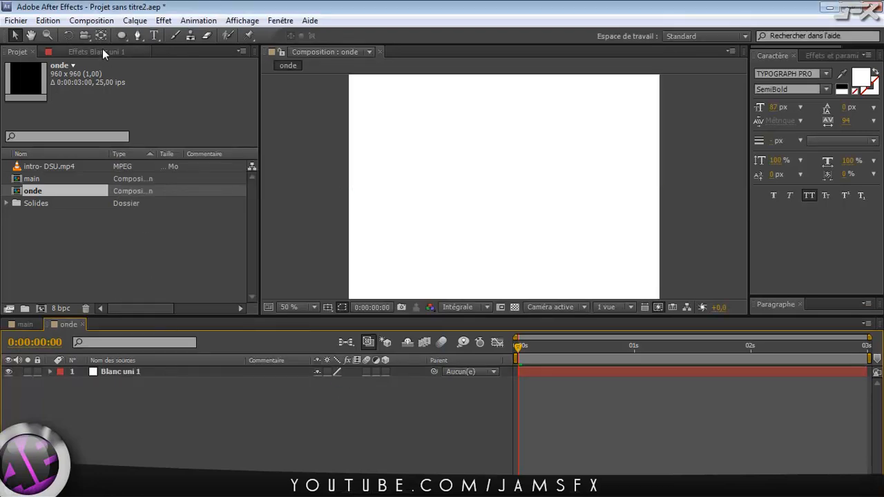
Step: Add an elliptical mask that fills the full extent of the new white solid
click(124, 372)
double_click(122, 35)
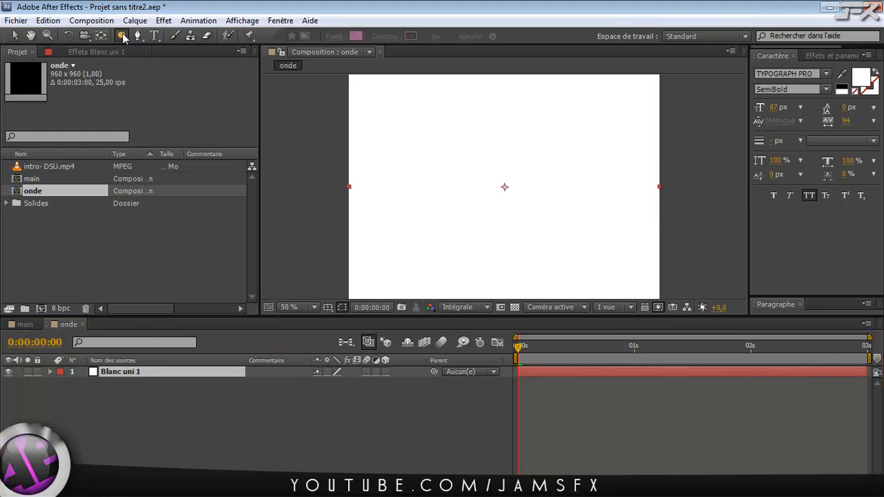
key(comma)
key(comma)
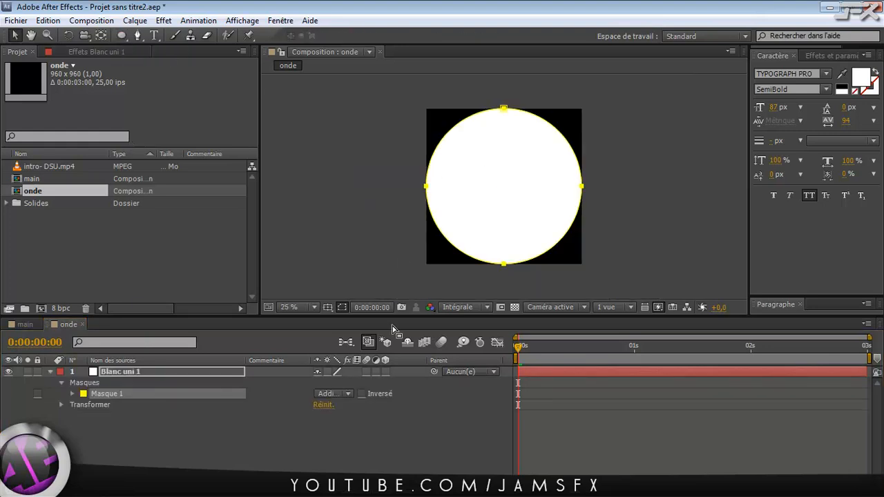
Step: Keyframe Masque 1's expansion (Expansion de masque) at -485 pixels at 0:00:00:00
click(72, 394)
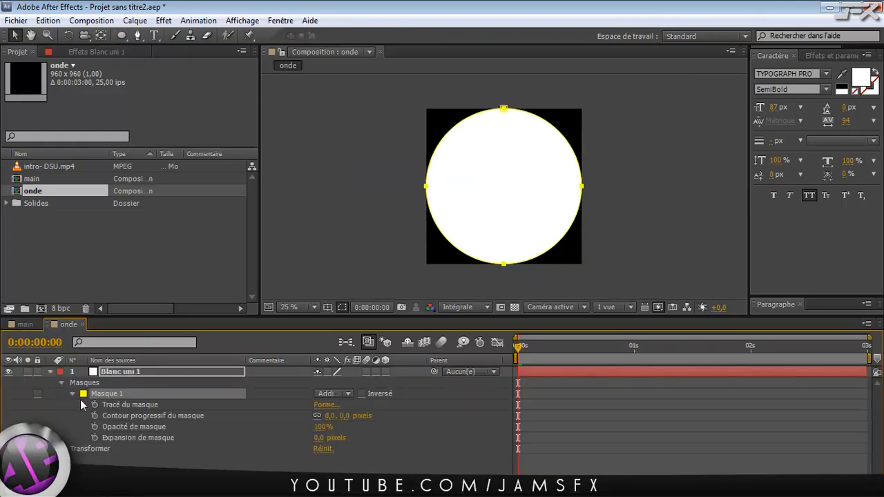
click(94, 438)
drag(329, 441, 81, 436)
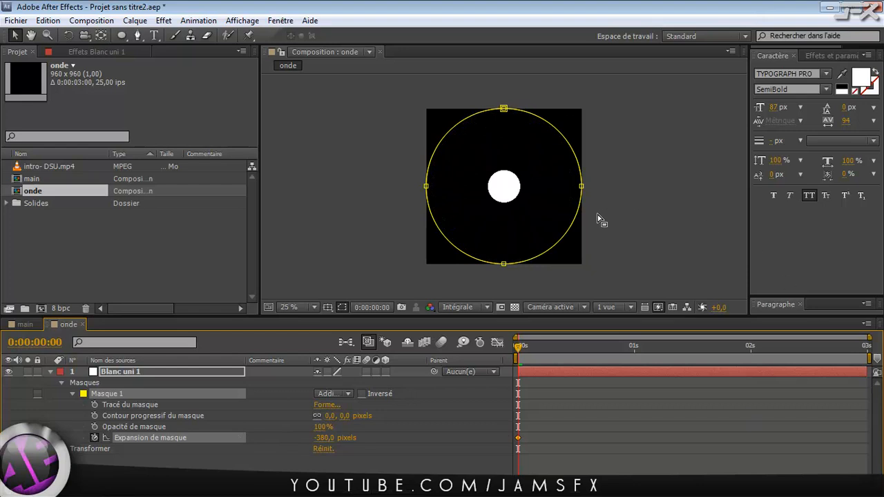
key(.)
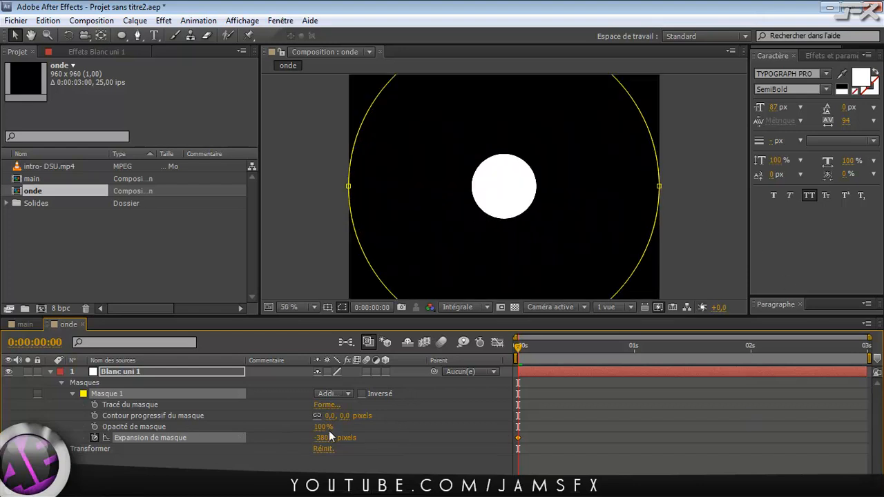
drag(326, 438, 258, 438)
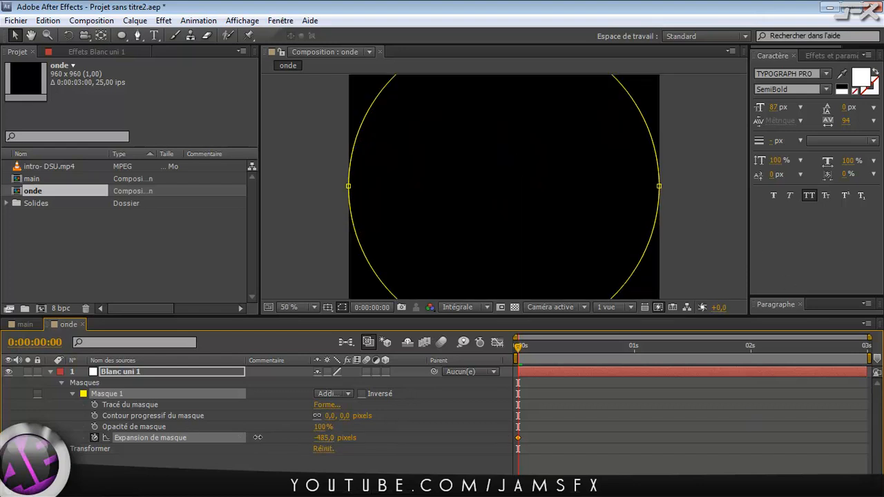
Step: Keyframe Masque 1's expansion at 0 pixels at the 1-second mark
drag(516, 350, 635, 349)
key(Home)
click(44, 342)
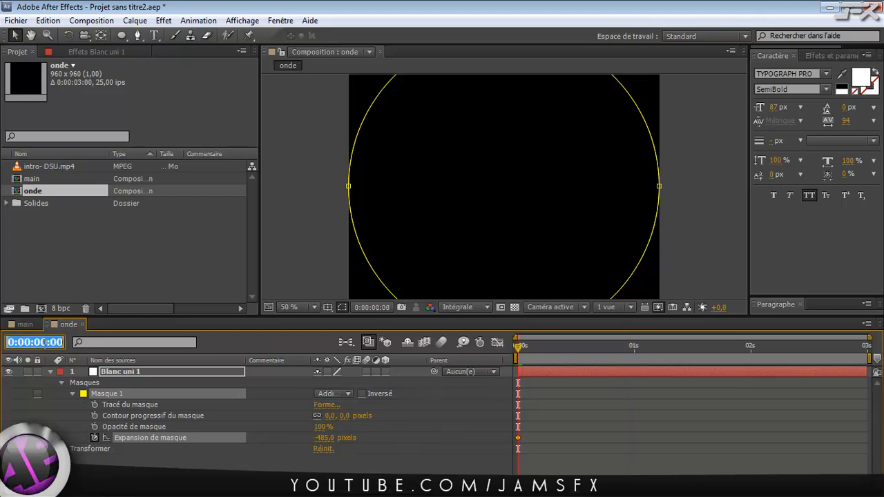
click(44, 342)
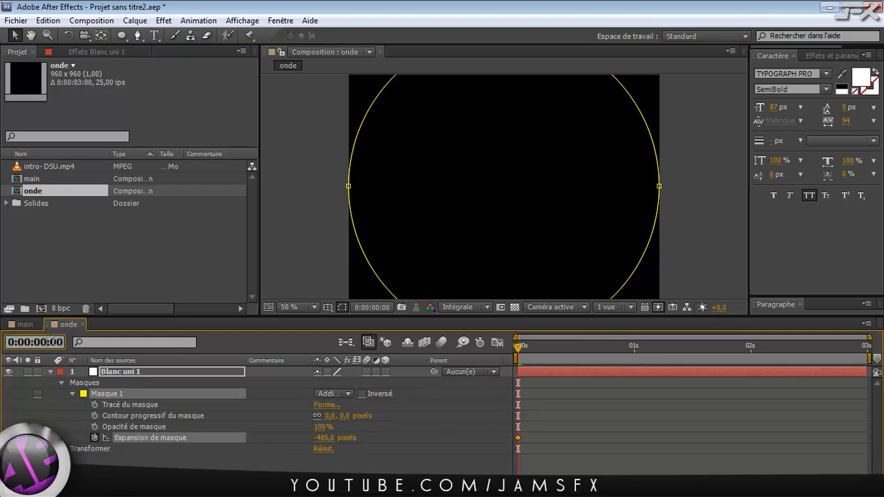
key(BackSpace)
text(1)
key(Return)
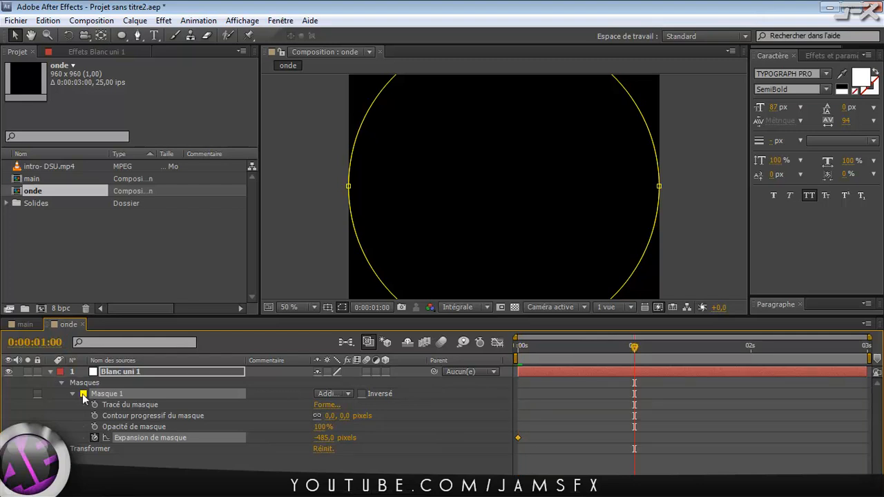
click(329, 438)
text(0)
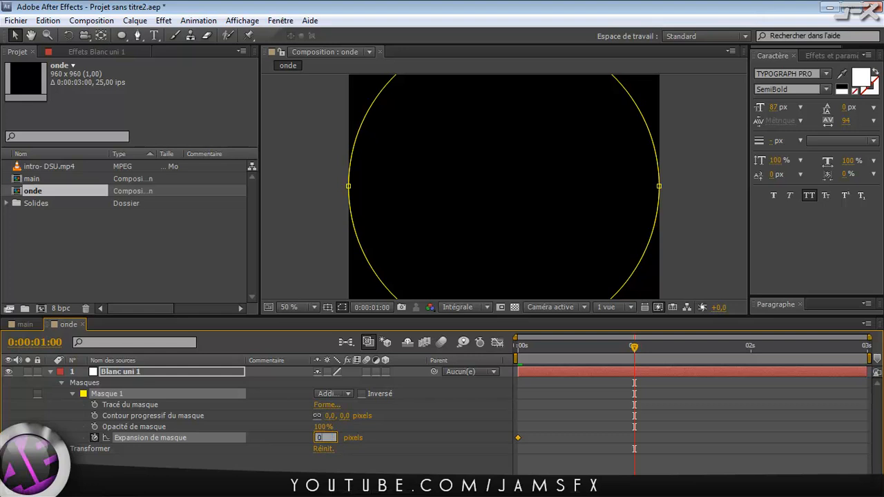
key(Return)
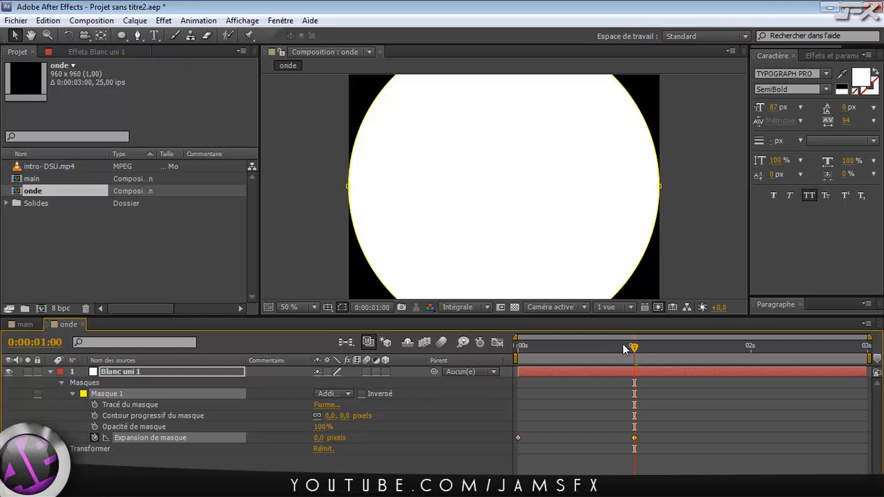
Step: Preview the expanding circle and apply Easy Ease to both mask expansion keyframes
drag(634, 351, 598, 348)
scroll(579, 234, down, 2)
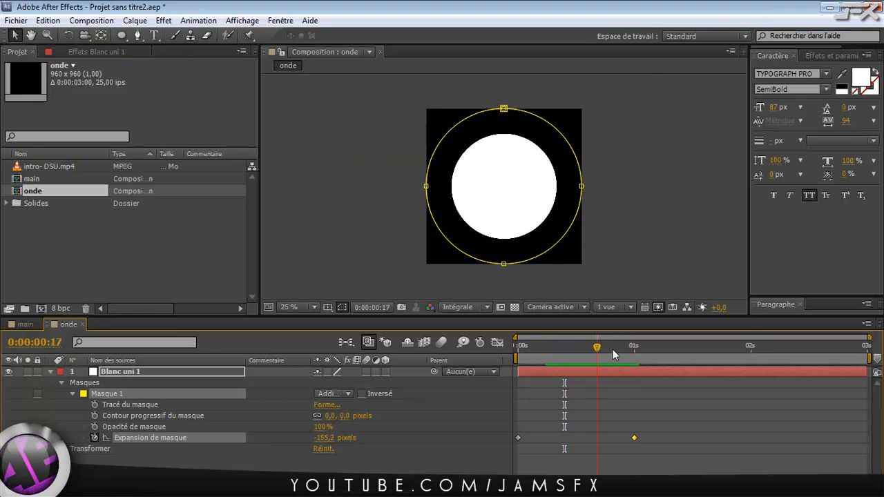
click(681, 349)
drag(655, 414, 512, 449)
key(F9)
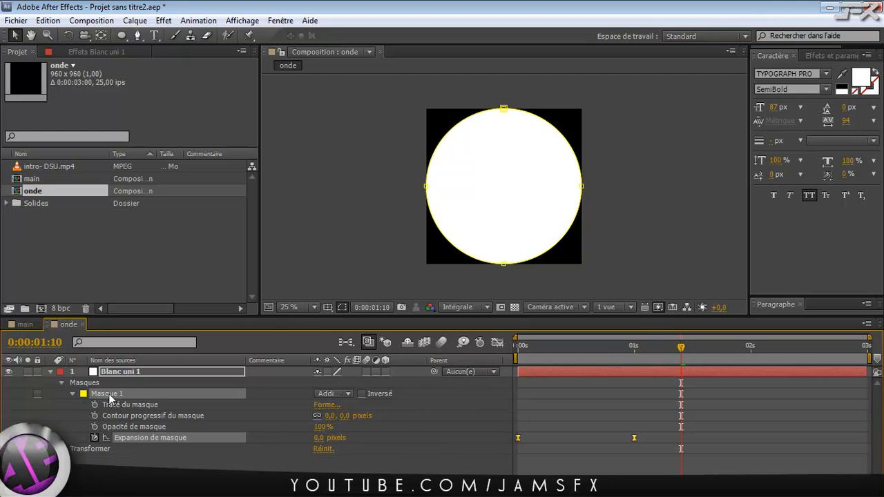
Step: Duplicate Masque 1 with its expansion keyframes on the white solid layer
key(ctrl+d)
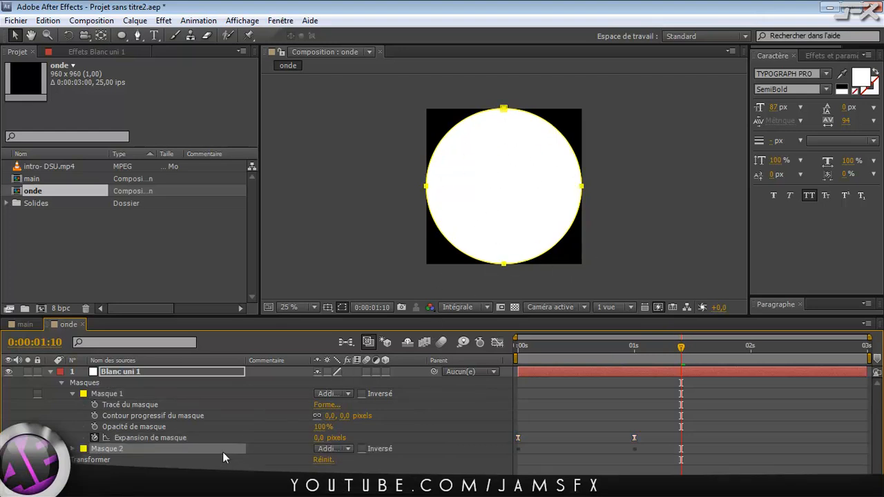
click(532, 374)
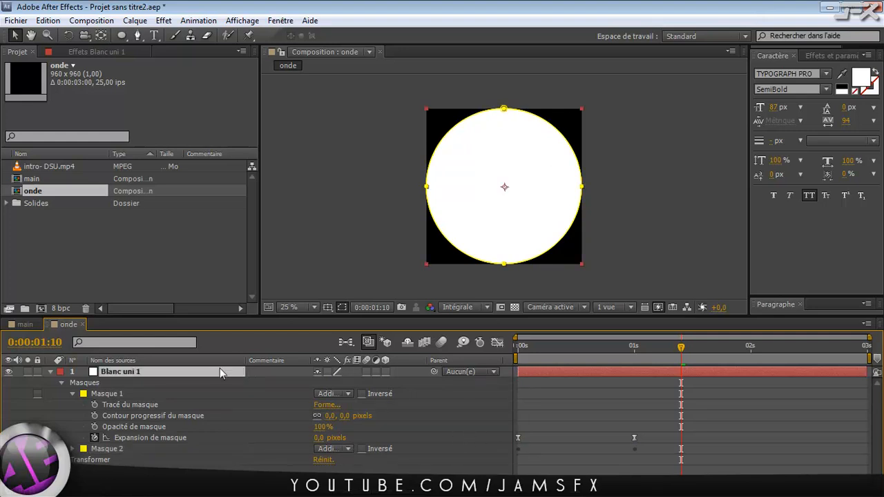
Step: Shift Masque 2's expansion keyframes about two frames later, set its mode to Soustraction, and check the resulting ring
key(u)
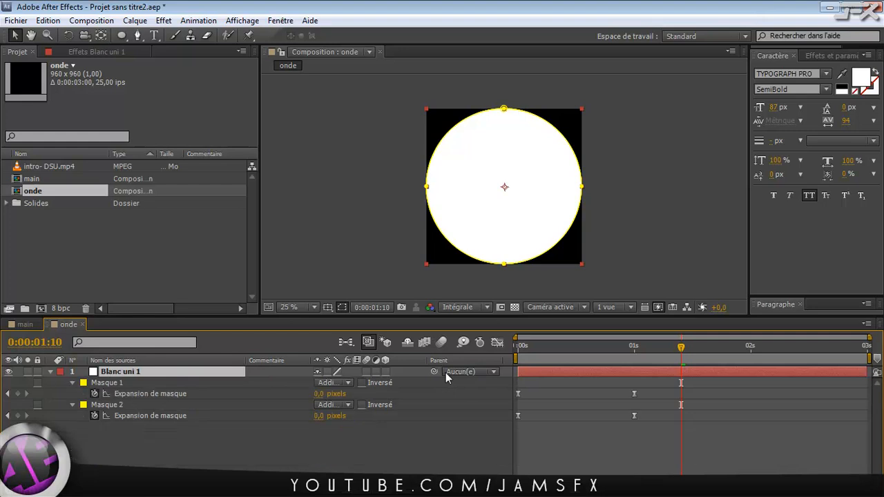
drag(645, 410, 454, 430)
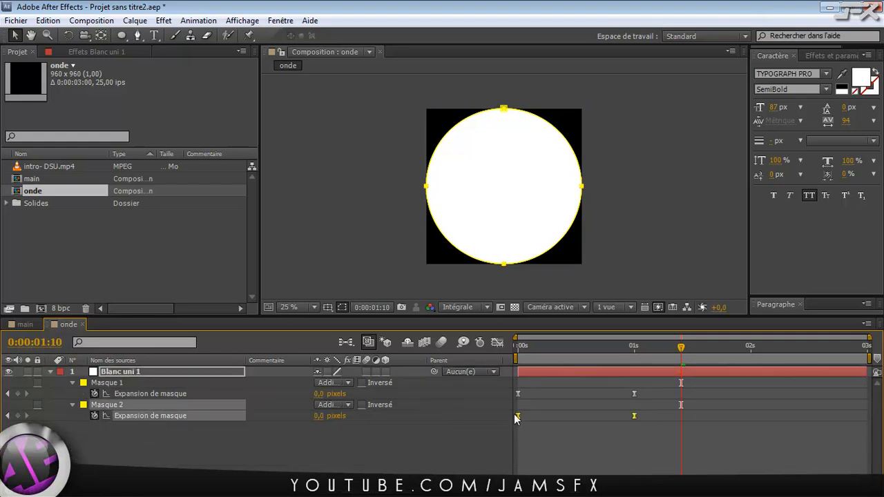
drag(521, 417, 529, 416)
click(346, 405)
click(360, 336)
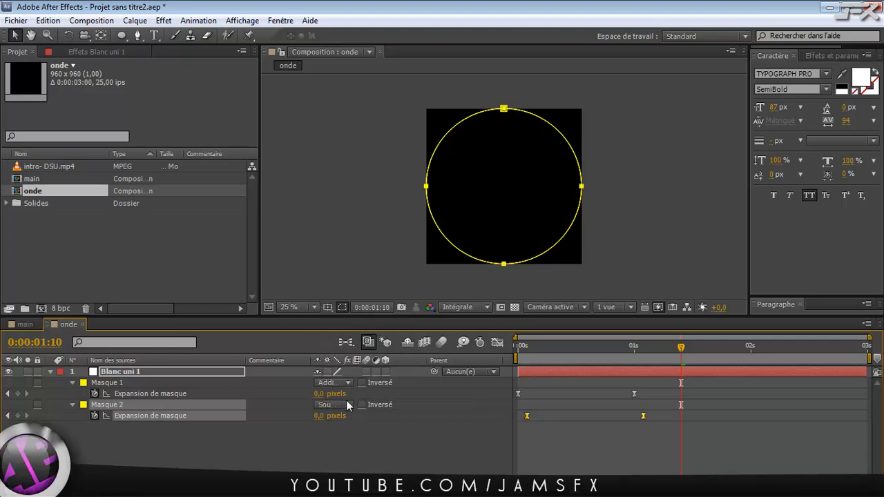
drag(548, 350, 615, 357)
click(181, 372)
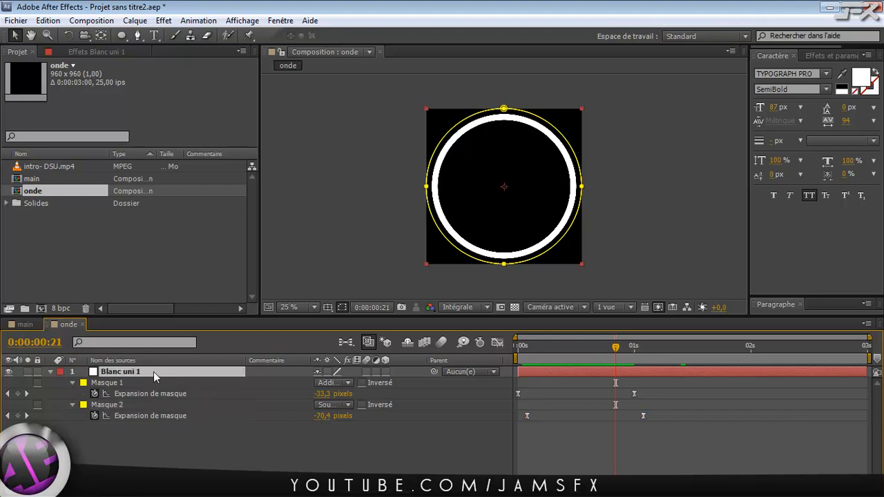
Step: Try shifting Masque 2's expansion keyframes further along the timeline to thicken the ring
drag(685, 404, 565, 420)
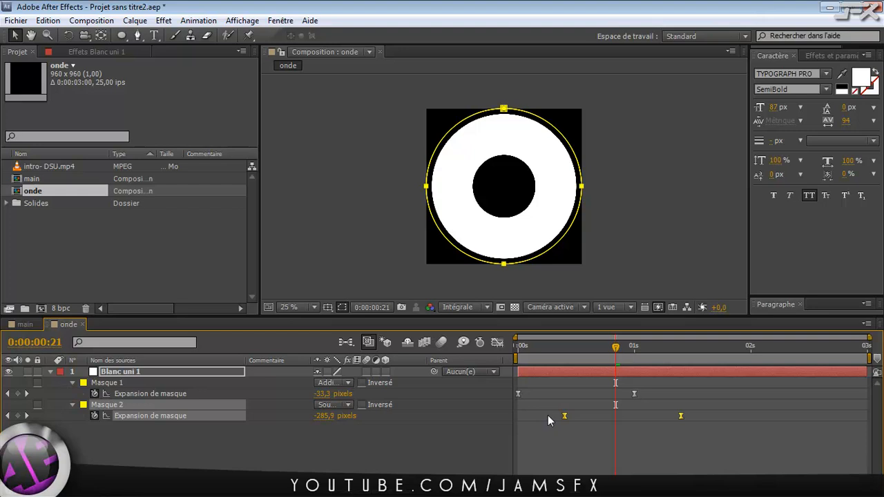
key(ctrl+z)
Step: Apply the Contours bruts effect from the Esthétiques category to the Blanc uni 1 layer
click(135, 373)
right_click(135, 371)
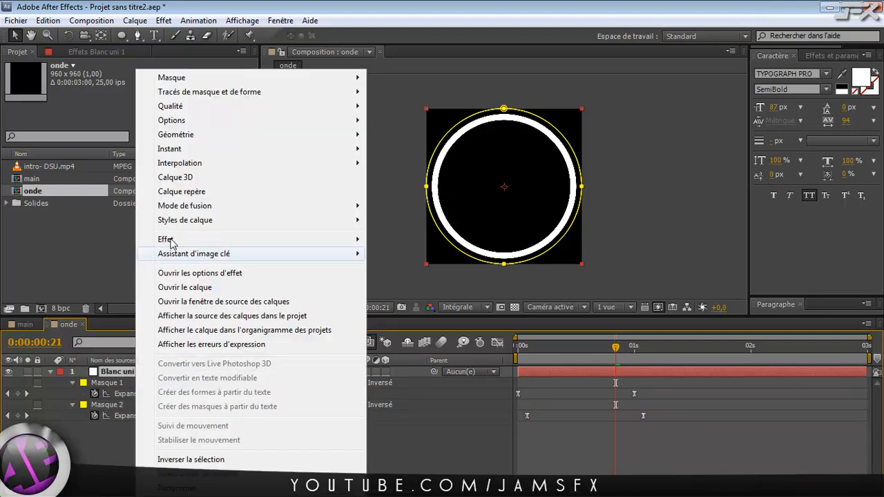
mouse_move(176, 242)
mouse_move(391, 235)
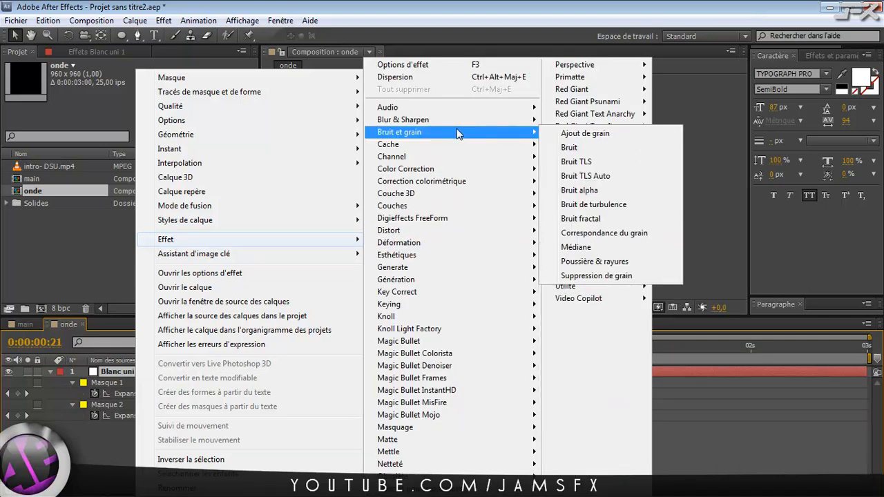
mouse_move(435, 430)
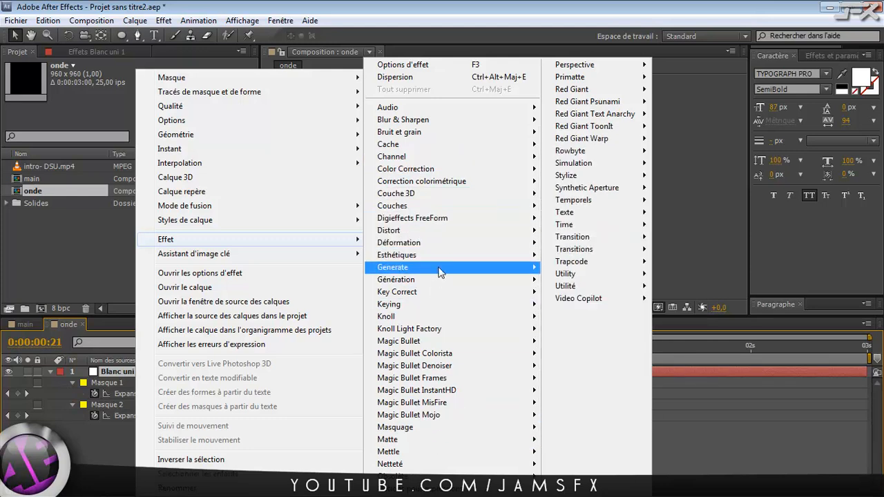
mouse_move(450, 255)
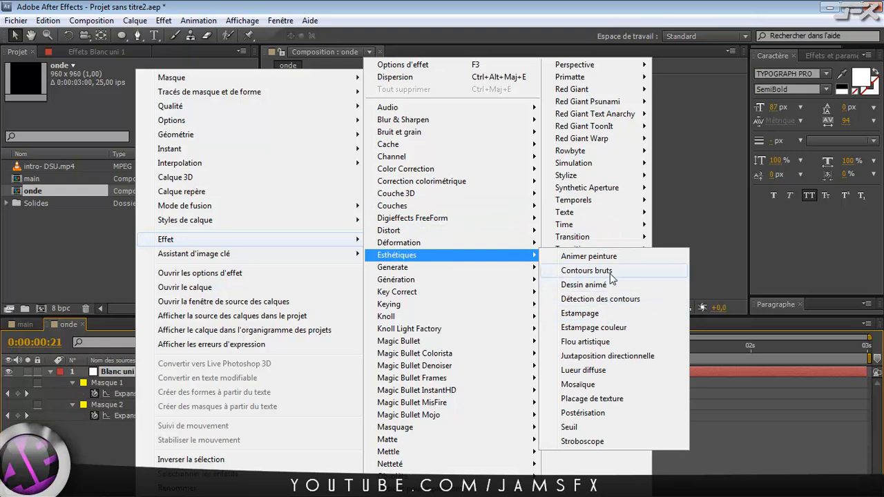
click(588, 271)
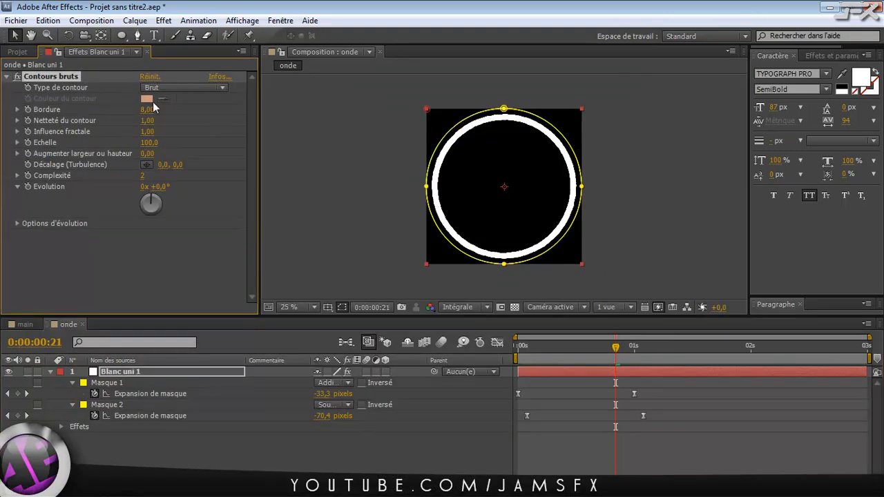
Step: Set the Contours bruts effect's Netteté du contour to 0 and its Bordure to 35 on the white solid
mouse_move(147, 112)
mouse_down()
mouse_move(89, 110)
mouse_move(395, 110)
mouse_move(361, 110)
mouse_up()
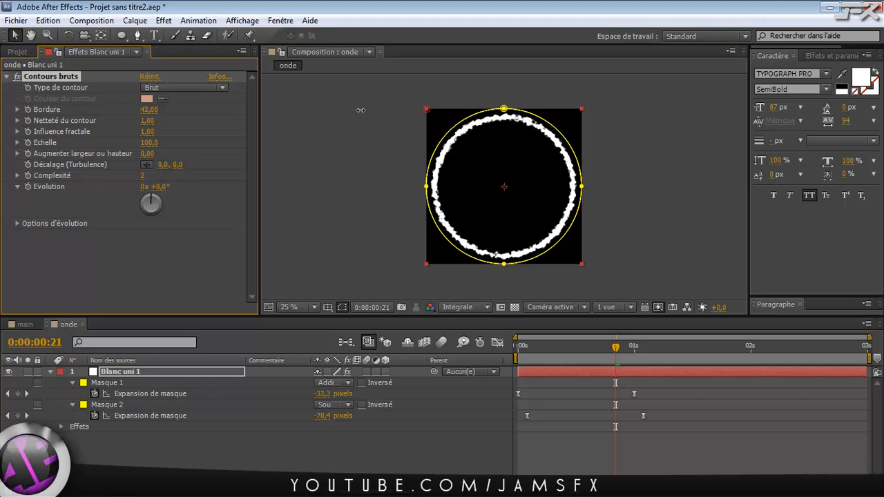
drag(151, 125, 129, 124)
drag(120, 125, 83, 131)
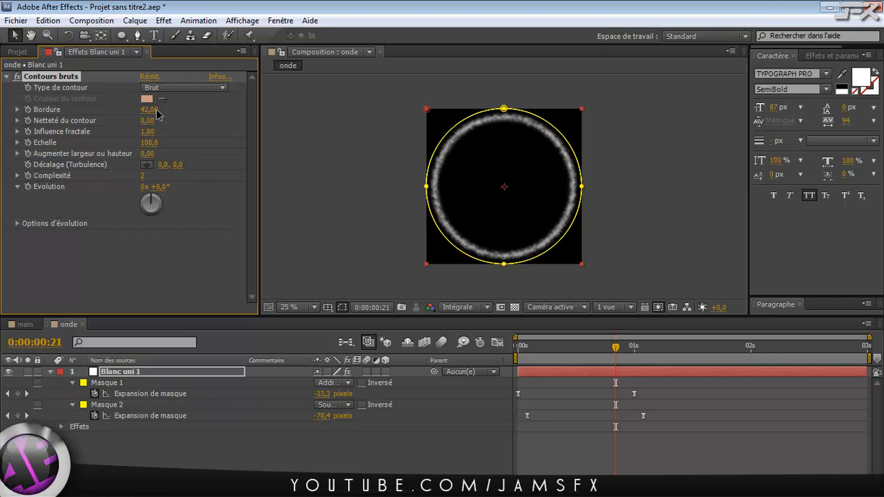
drag(149, 109, 80, 117)
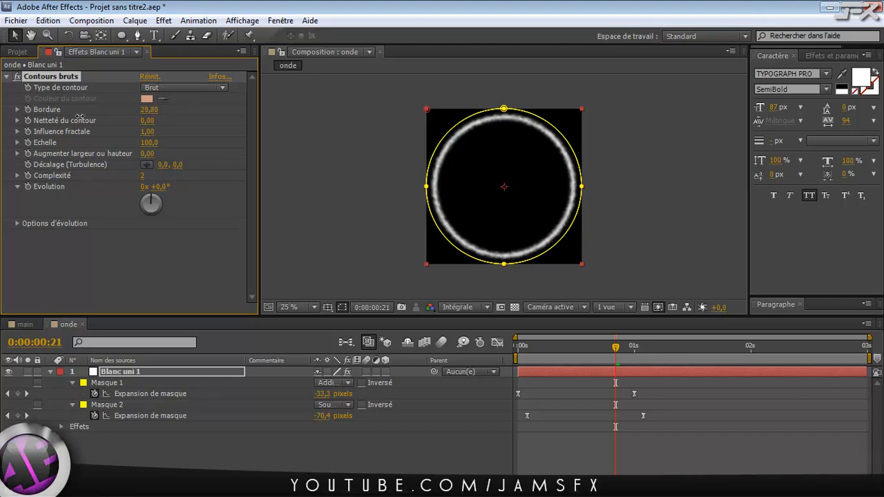
click(148, 109)
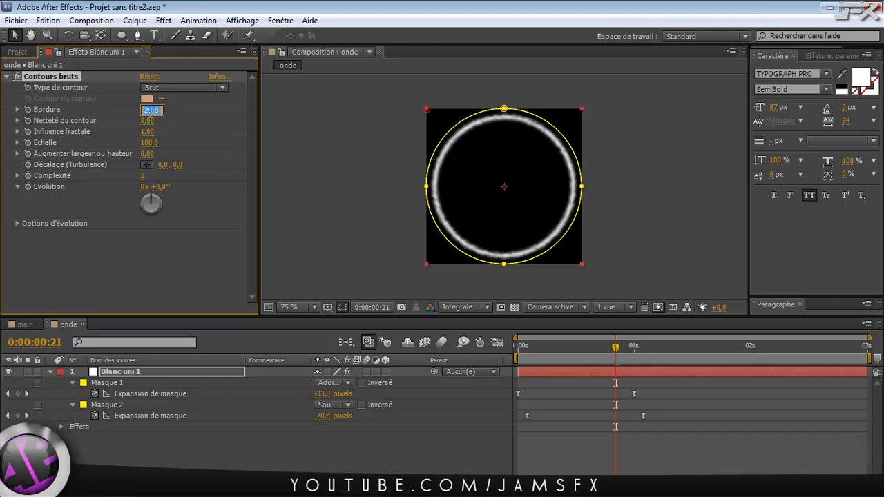
text(35)
key(Return)
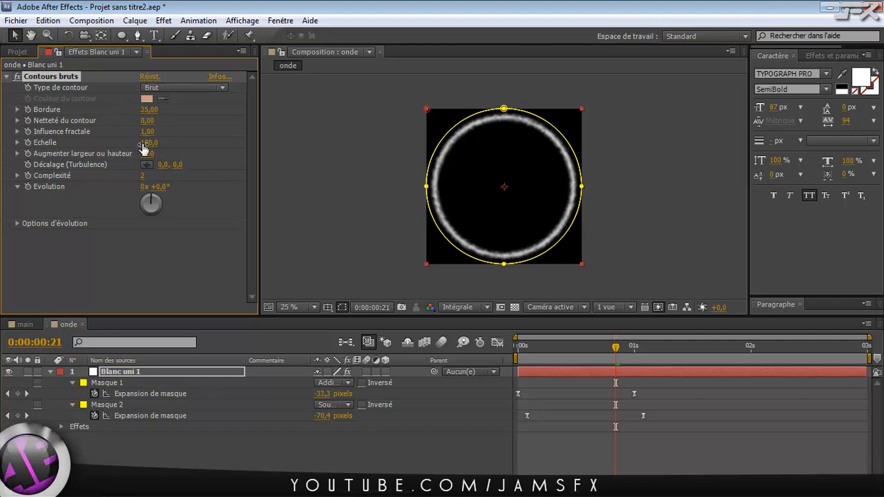
click(52, 372)
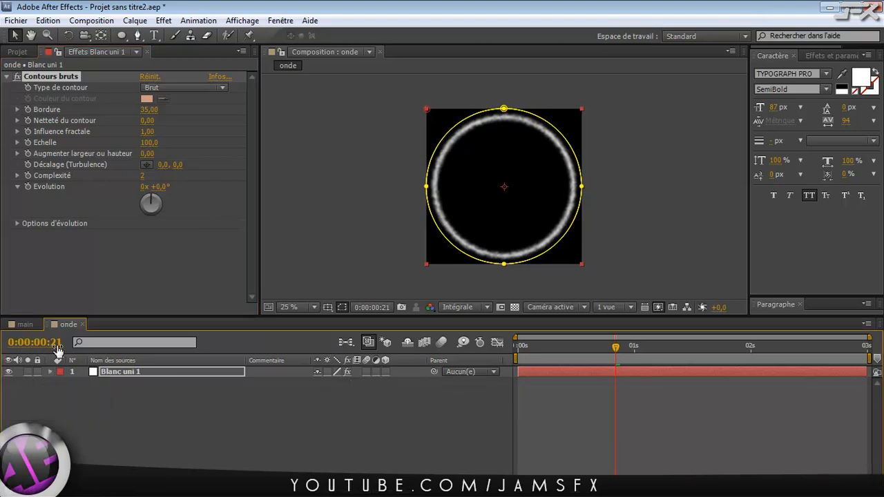
Step: Add the onde composition to the main composition, beneath the intro- DSU.mp4 layer
click(29, 323)
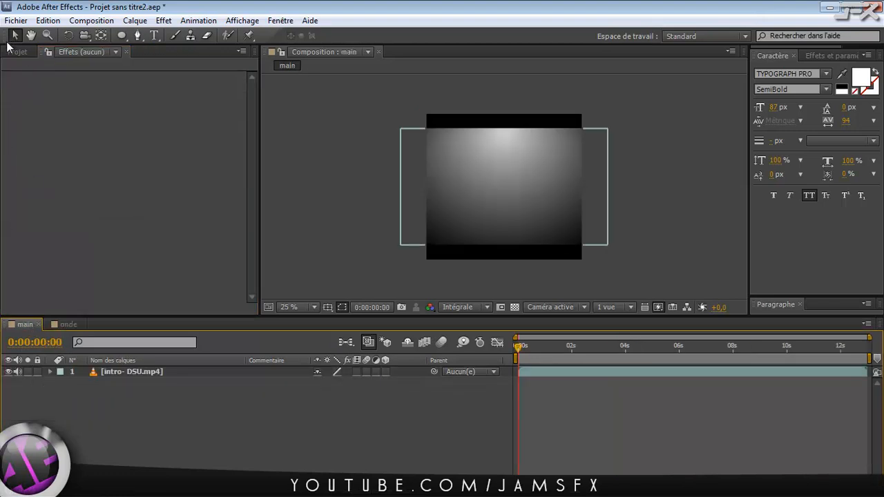
click(17, 52)
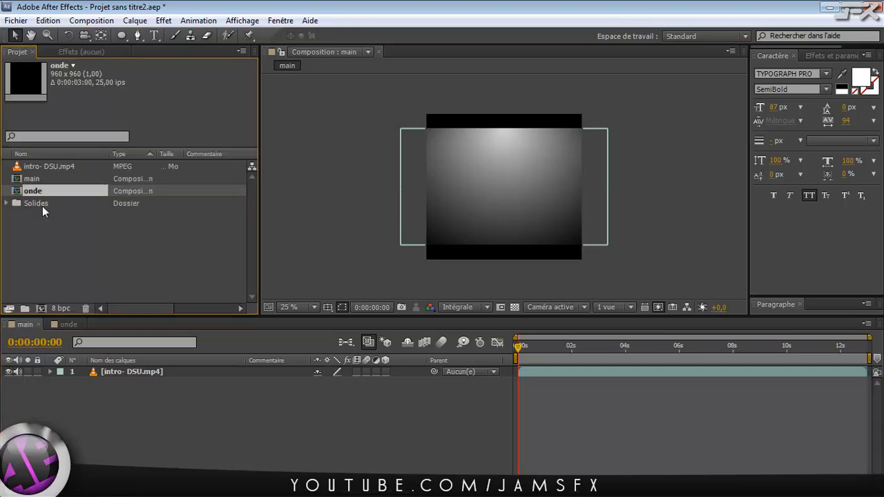
click(58, 250)
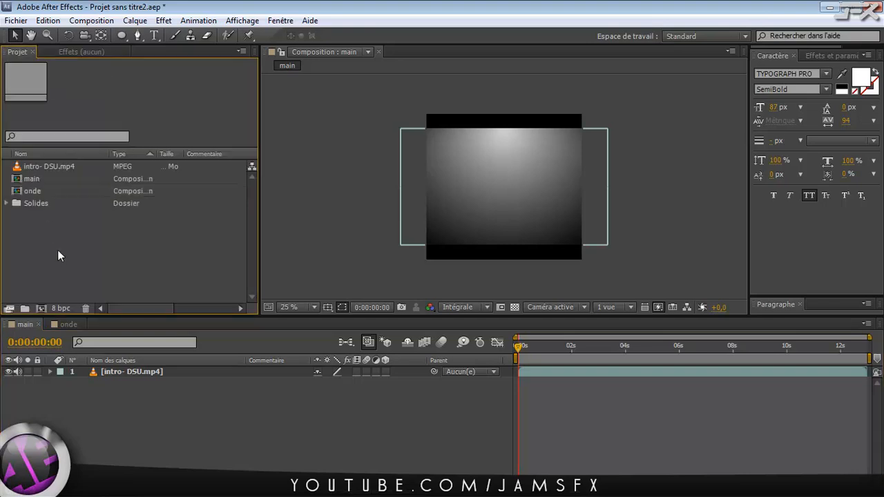
click(33, 189)
drag(39, 188, 42, 399)
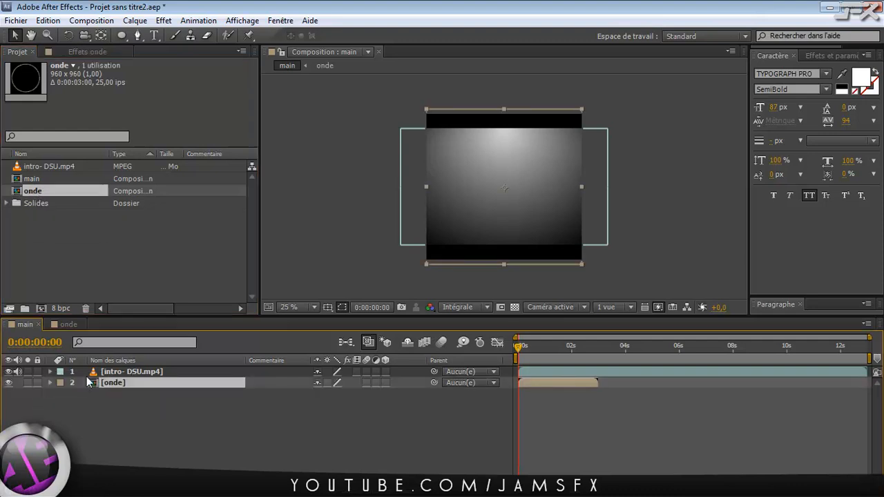
Step: Add an adjustment layer above the other layers in main and name it "effet onde"
click(96, 412)
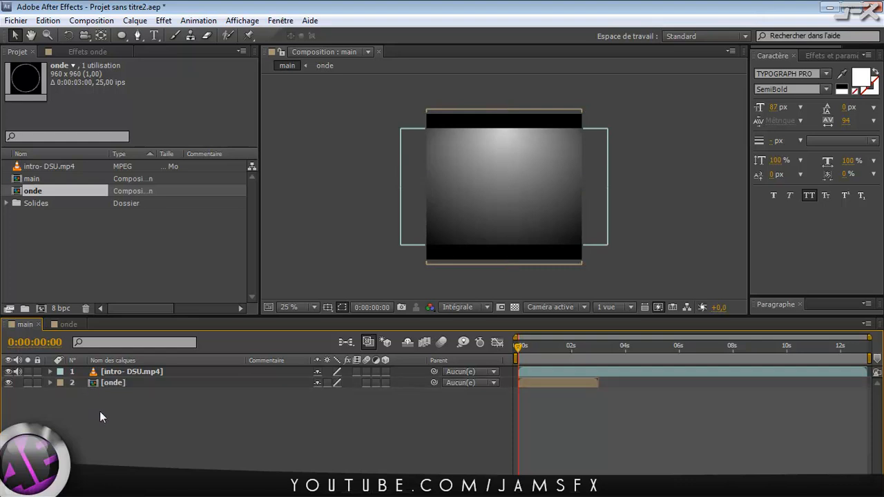
key(ctrl+alt+y)
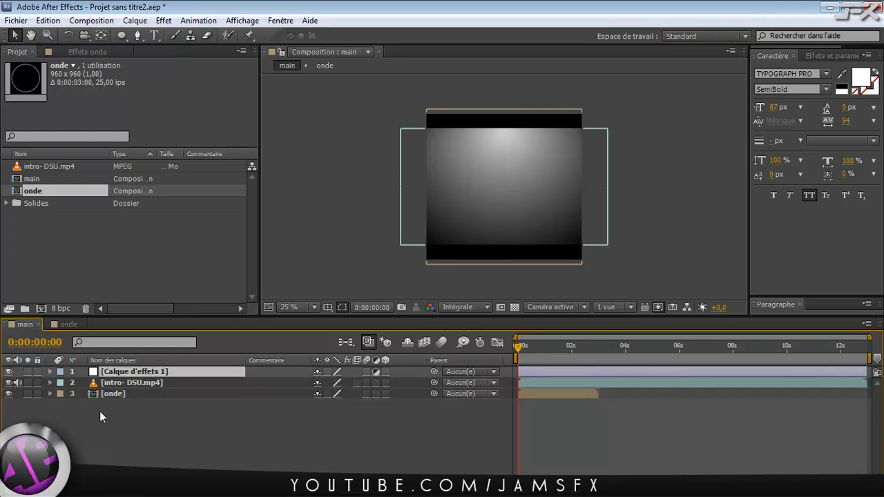
key(Return)
text(effe)
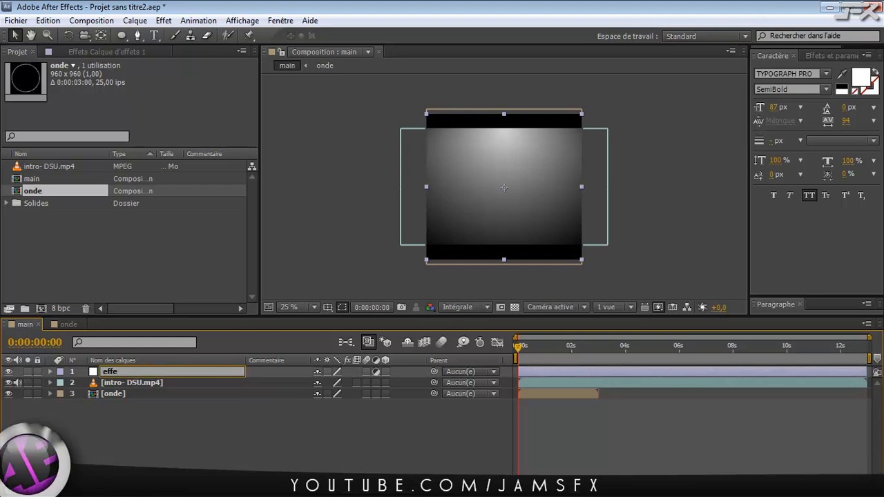
text(t onde)
key(Return)
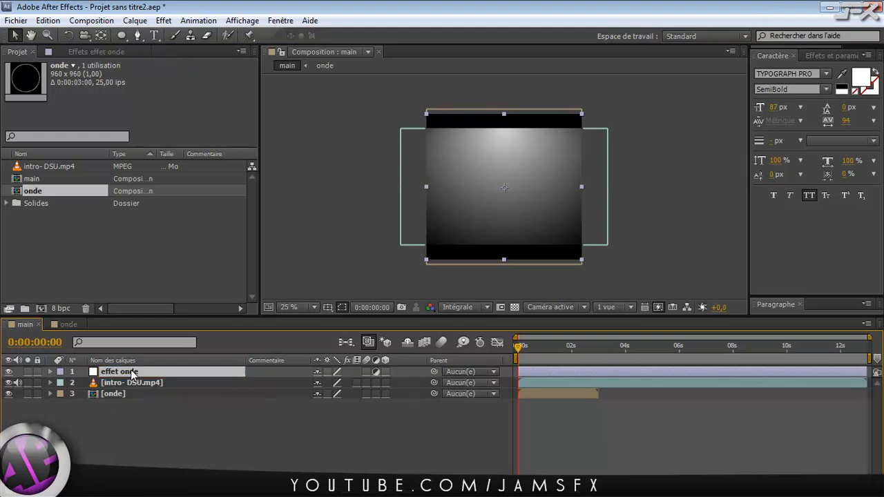
Step: Apply the Dispersion effect from the Déformation category to the effet onde adjustment layer
click(117, 51)
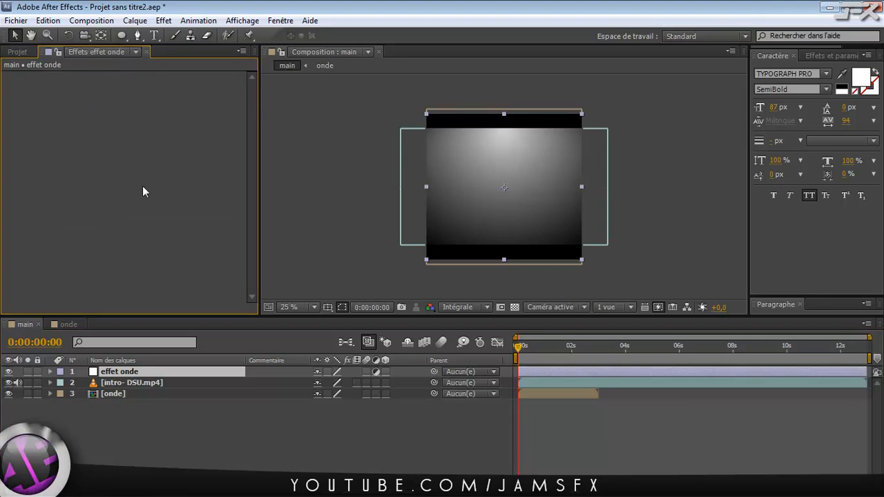
right_click(150, 242)
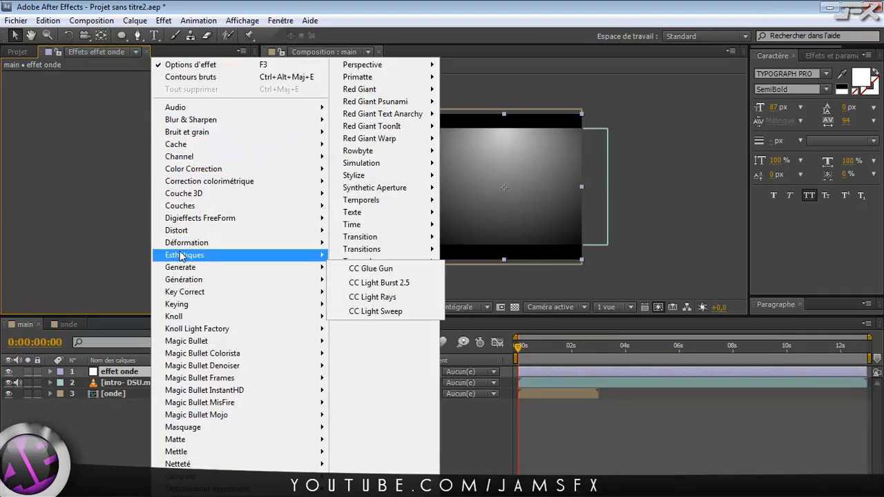
mouse_move(182, 249)
click(401, 245)
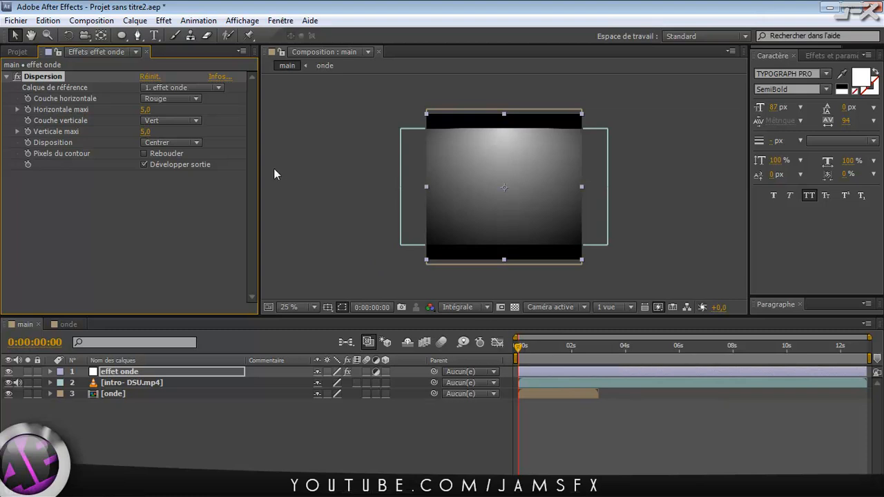
Step: Move the onde layer so it starts at 0:00:04:17 in main, and preview the ring around 0:00:05:10
click(519, 348)
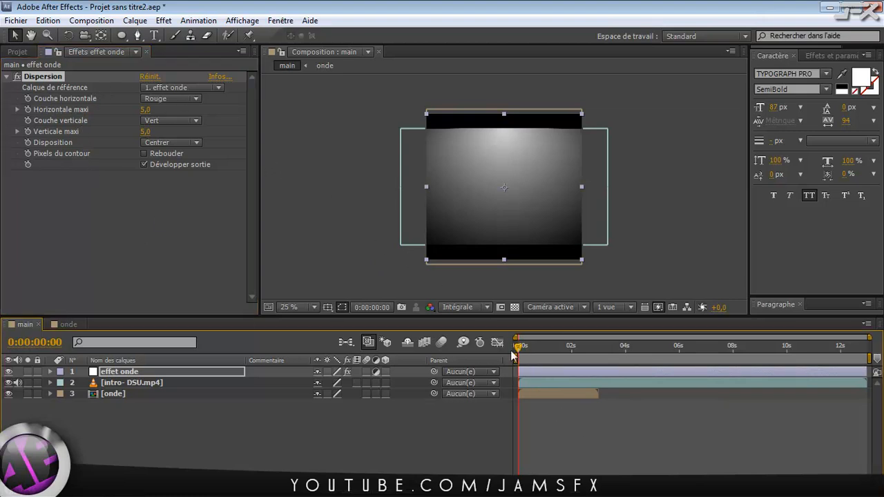
drag(519, 349, 646, 358)
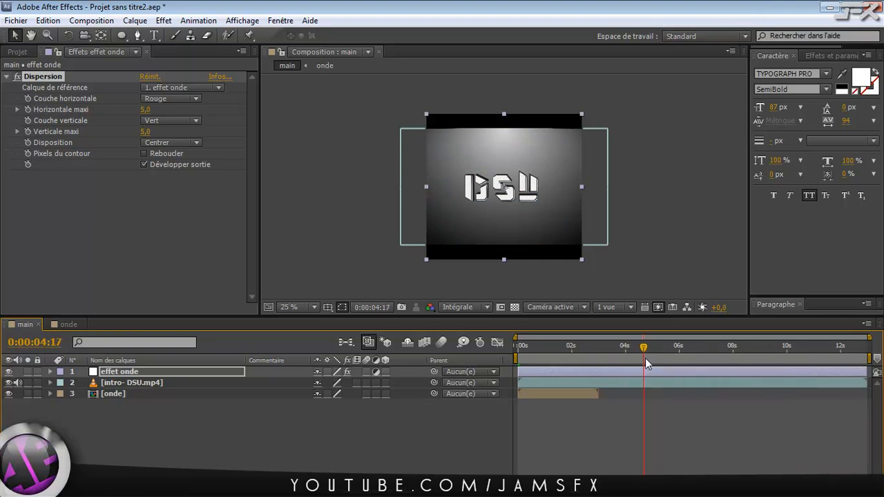
click(113, 394)
drag(536, 393, 662, 393)
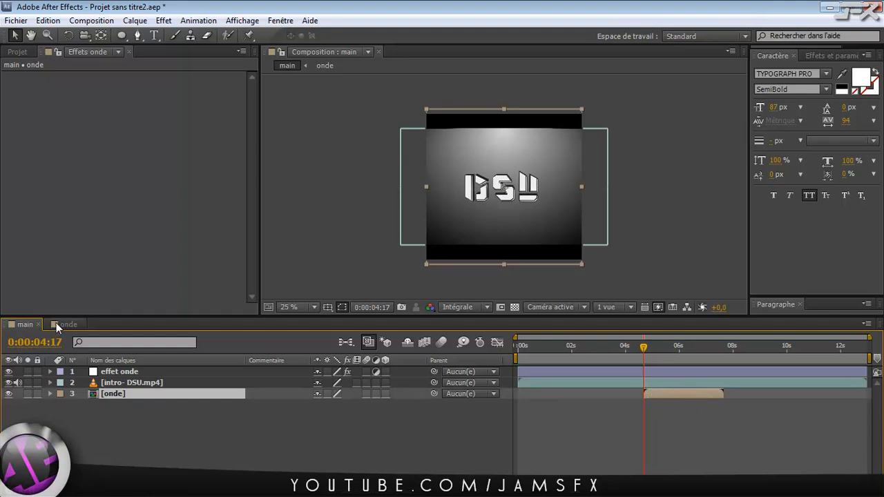
mouse_move(650, 349)
mouse_down()
mouse_move(697, 349)
mouse_move(648, 353)
mouse_move(662, 353)
mouse_up()
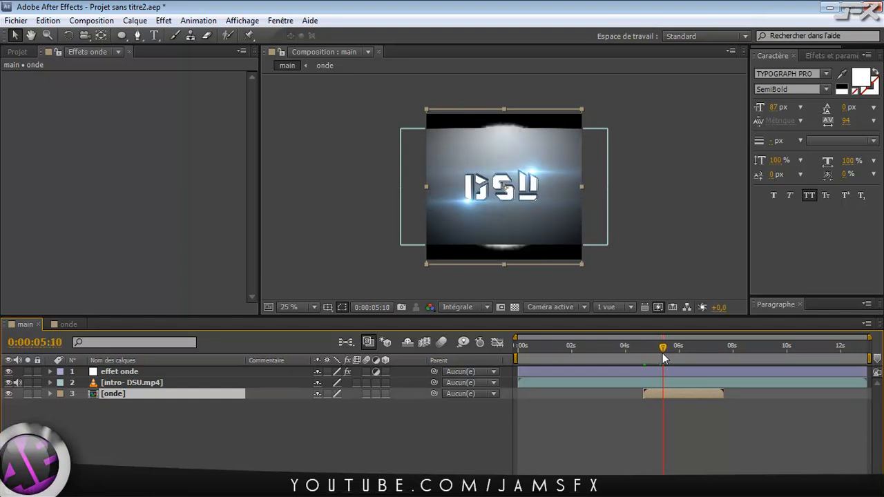
Step: Set the Dispersion effect's Calque de référence to 3. onde and preview the distortion around 0:00:05:15
click(126, 374)
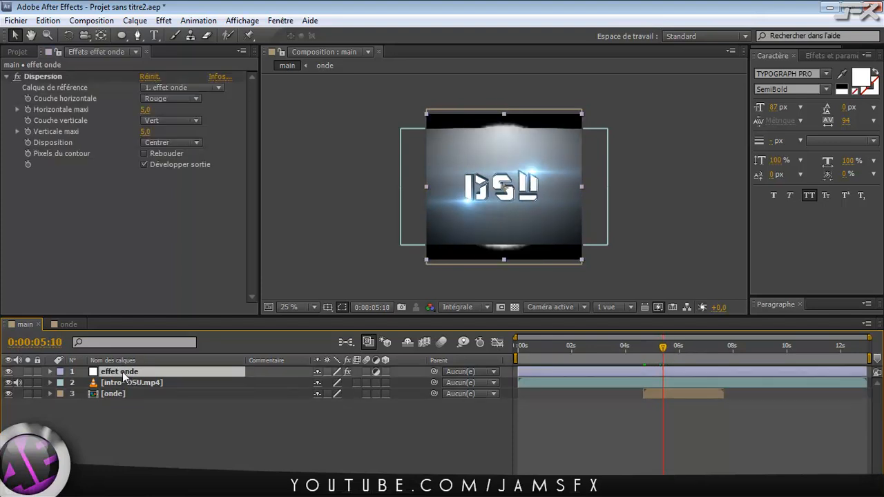
click(195, 89)
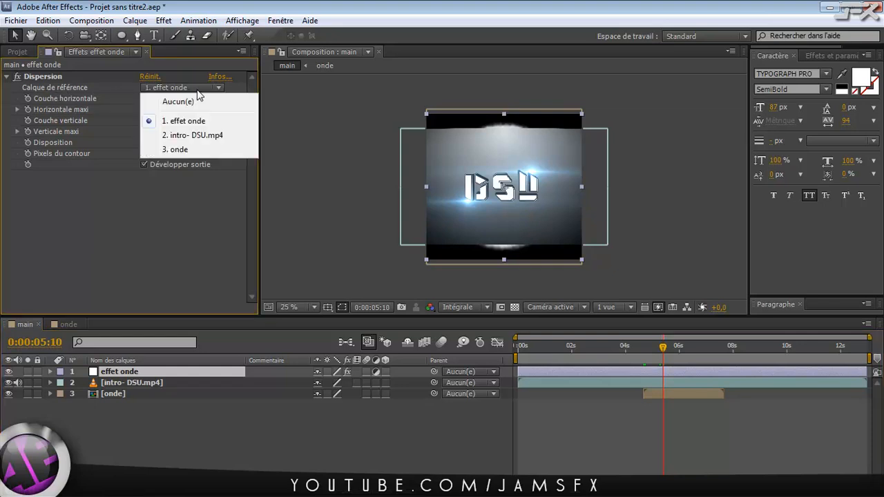
click(179, 150)
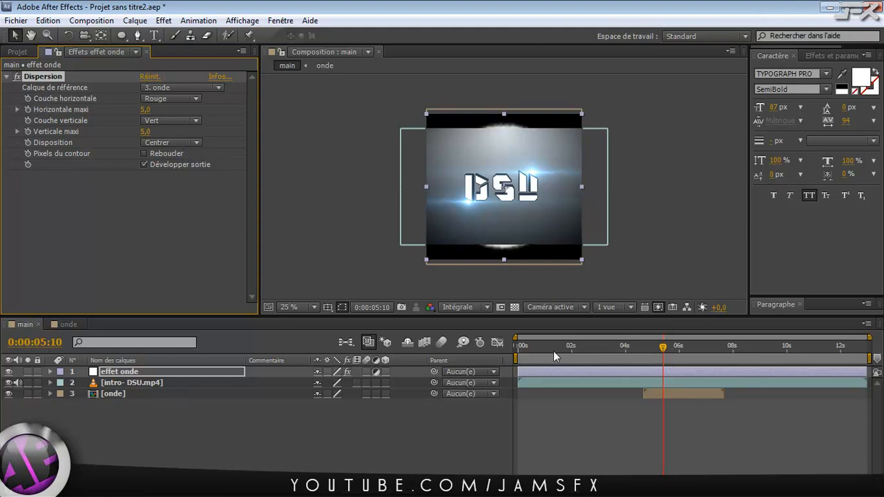
mouse_move(663, 348)
mouse_down()
mouse_move(646, 348)
mouse_move(670, 346)
mouse_up()
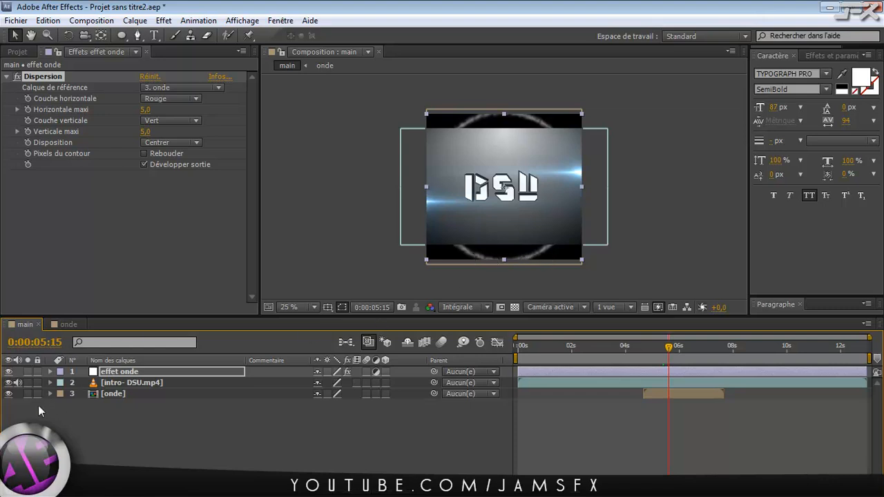
Step: Hide the onde layer in main and view the intro distortion at 0:00:05:09
click(8, 395)
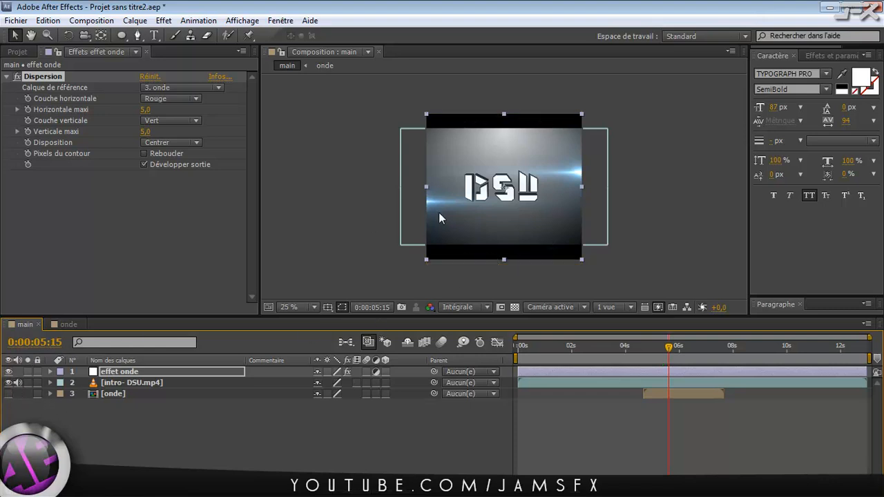
key(period)
key(period)
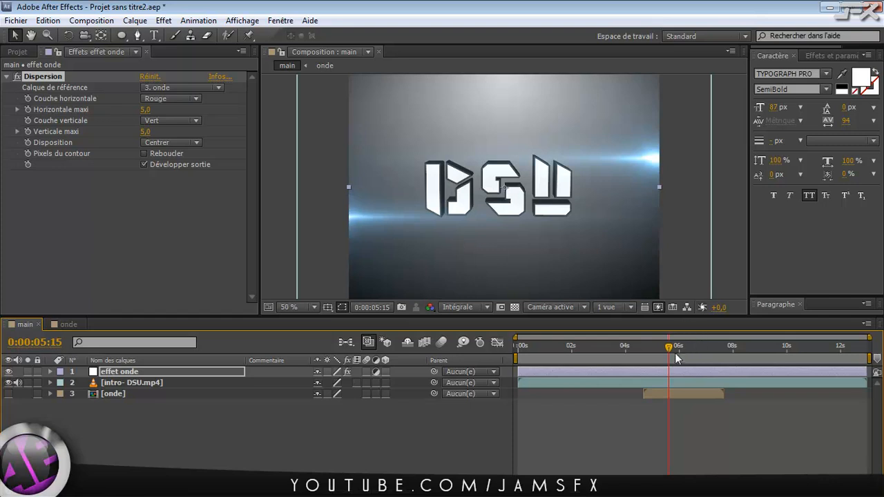
mouse_move(669, 347)
mouse_down()
mouse_move(646, 351)
mouse_move(670, 353)
mouse_move(662, 349)
mouse_up()
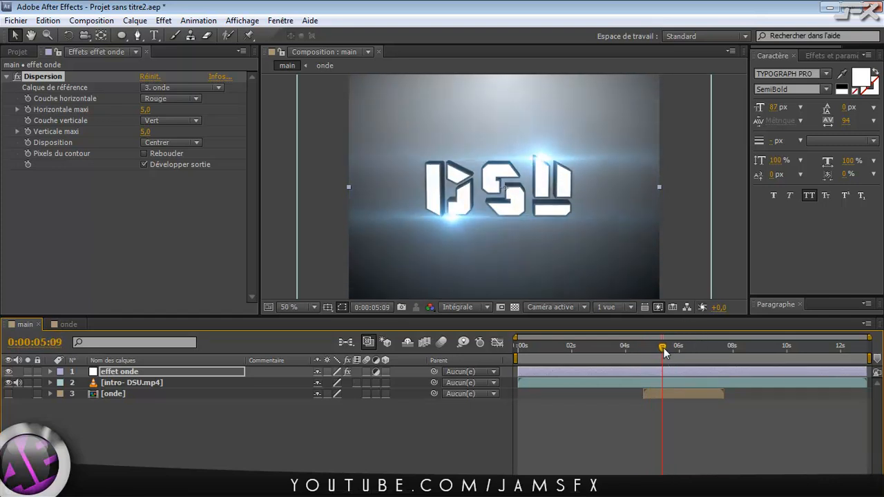
Step: Set the Dispersion effect's Horizontale maxi and Verticale maxi to 25
click(145, 110)
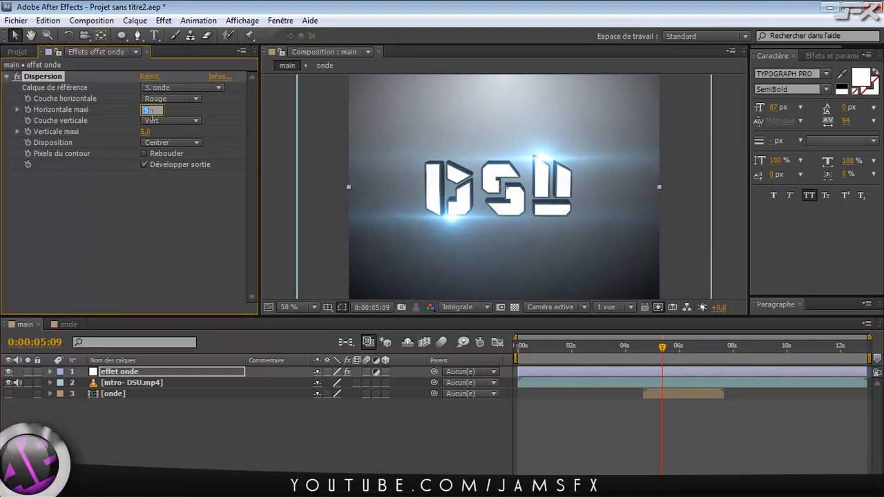
text(25)
key(Return)
click(146, 131)
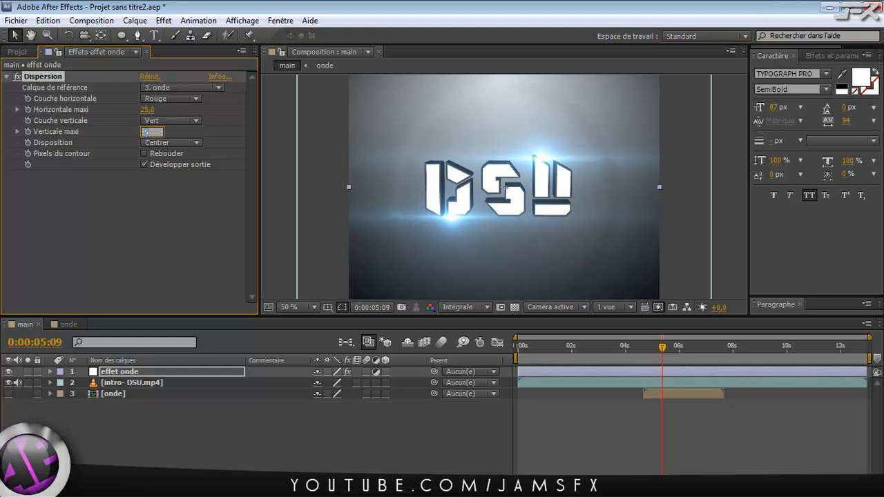
key(Return)
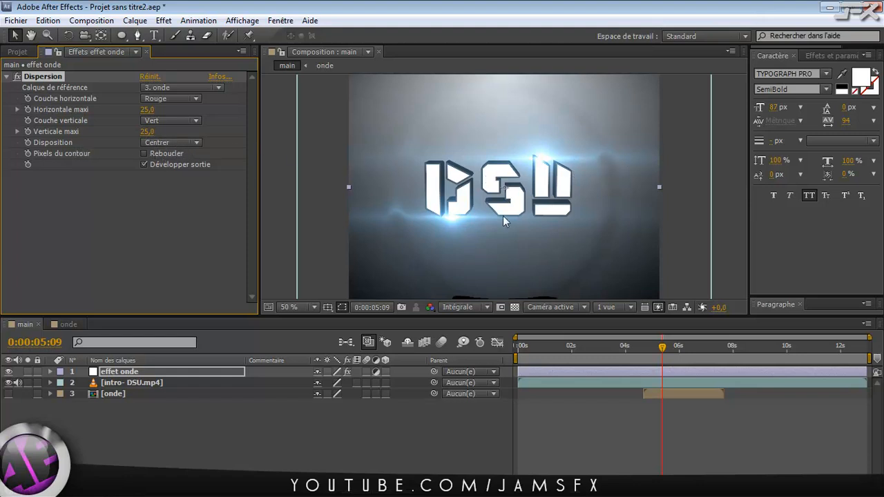
Step: Enlarge the composition view, preview the shockwave between 0:00:04:18 and 0:00:05:10, and minimize the After Effects window
mouse_move(661, 348)
mouse_down()
mouse_move(631, 353)
mouse_move(675, 353)
mouse_move(637, 354)
mouse_move(672, 352)
mouse_move(649, 353)
mouse_move(662, 356)
mouse_up()
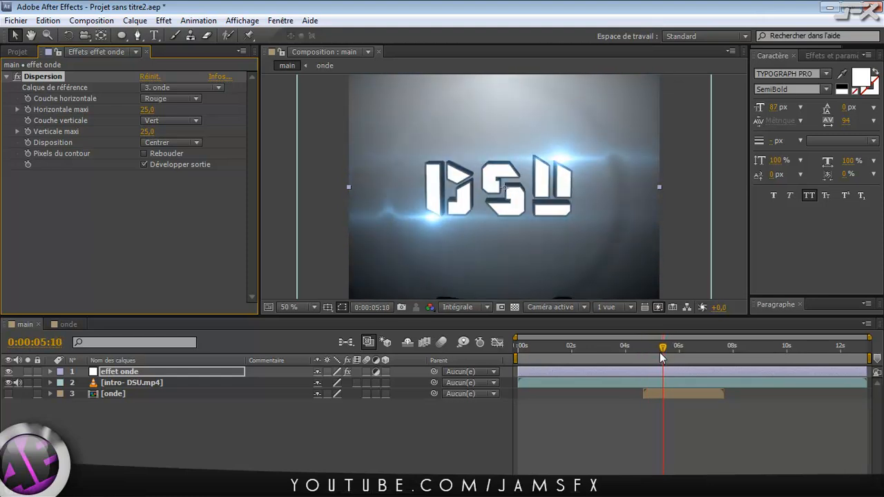
drag(600, 318, 605, 368)
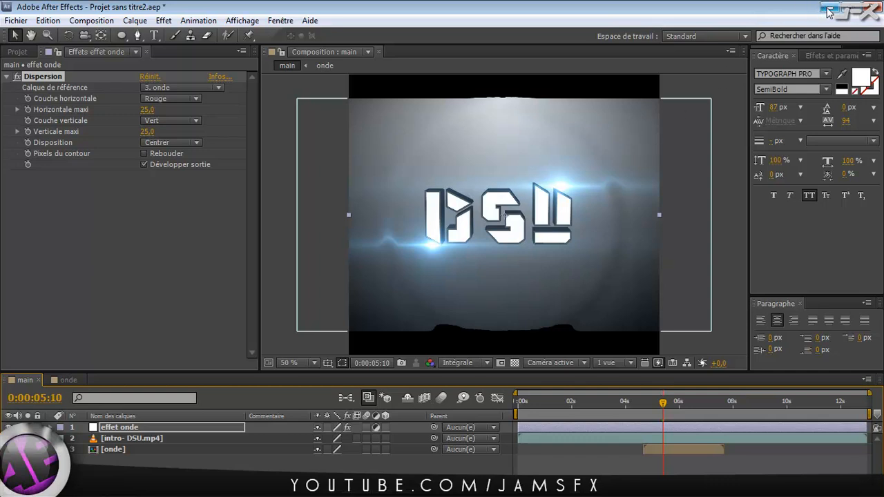
mouse_move(663, 405)
mouse_down()
mouse_move(643, 405)
mouse_move(702, 409)
mouse_move(651, 415)
mouse_up()
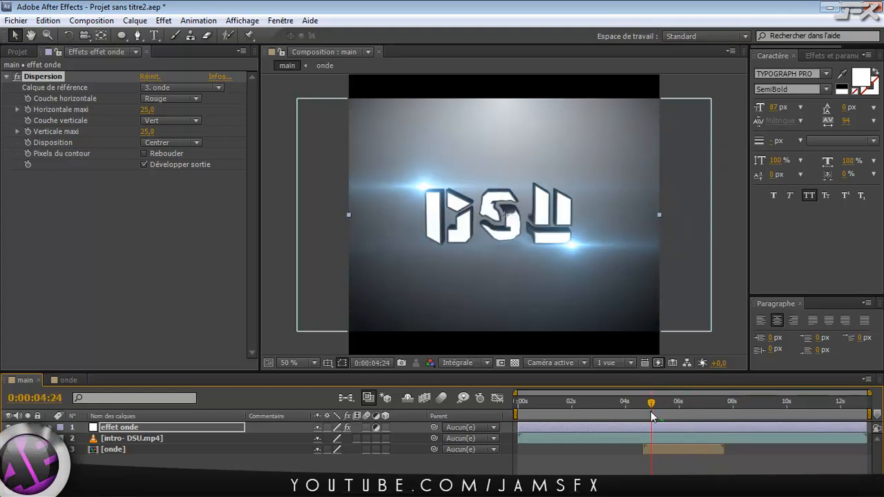
mouse_move(652, 412)
mouse_down()
mouse_move(674, 412)
mouse_move(644, 412)
mouse_move(661, 409)
mouse_up()
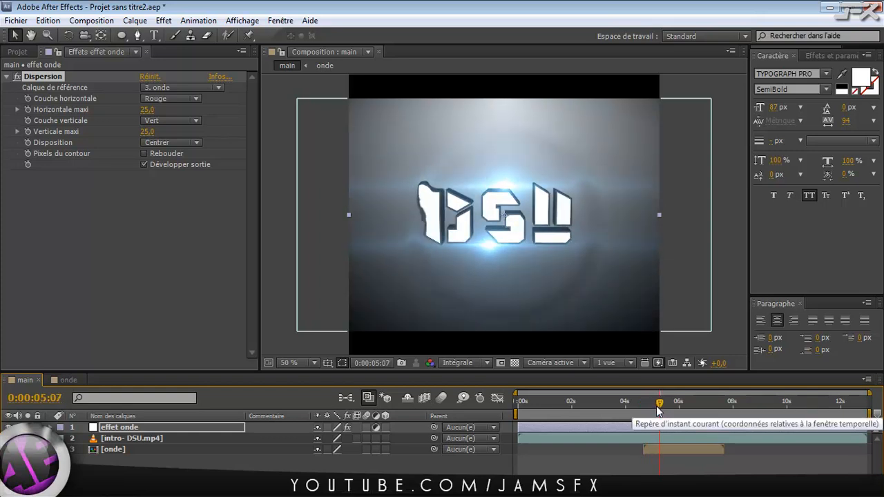
drag(661, 405, 633, 412)
drag(623, 413, 647, 410)
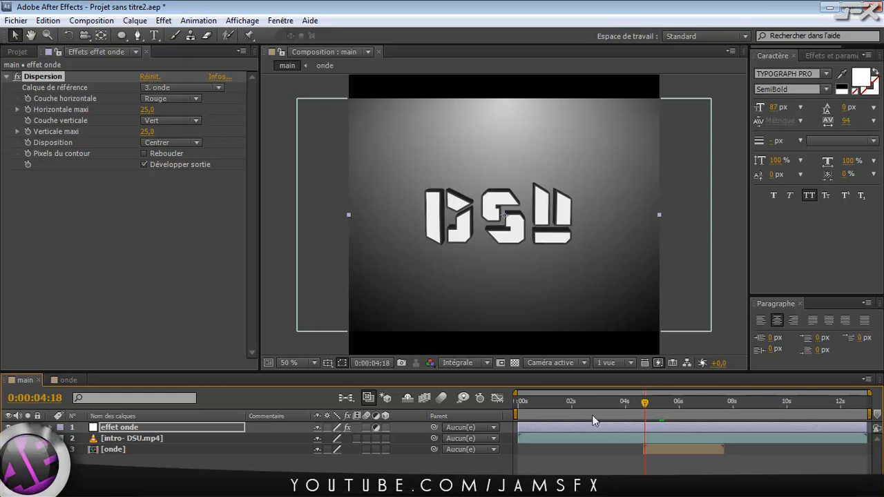
mouse_move(645, 408)
mouse_down()
mouse_move(665, 410)
mouse_move(656, 410)
mouse_up()
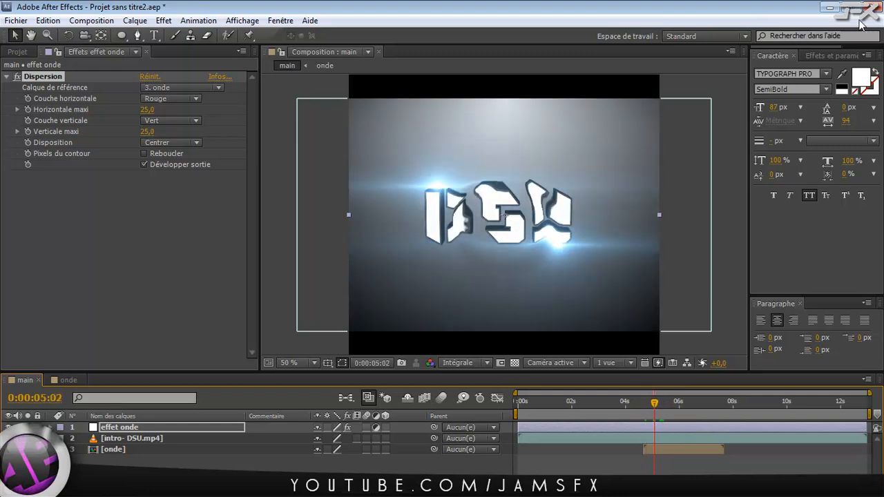
click(831, 9)
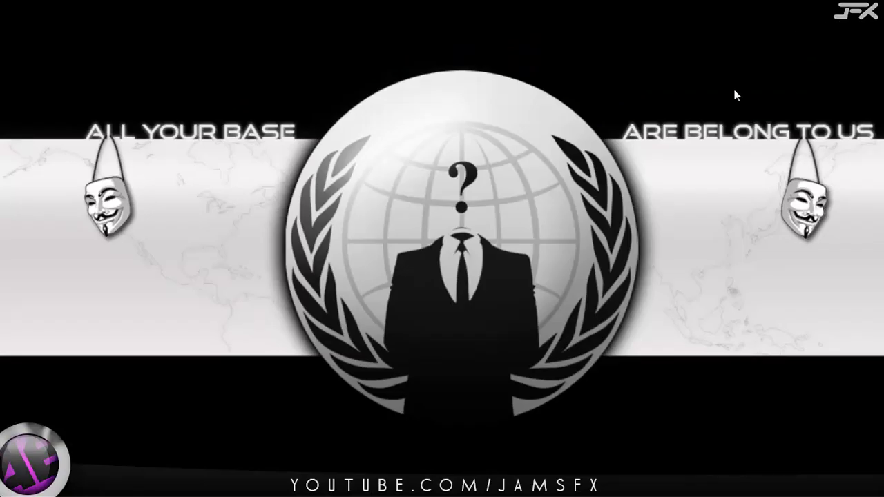